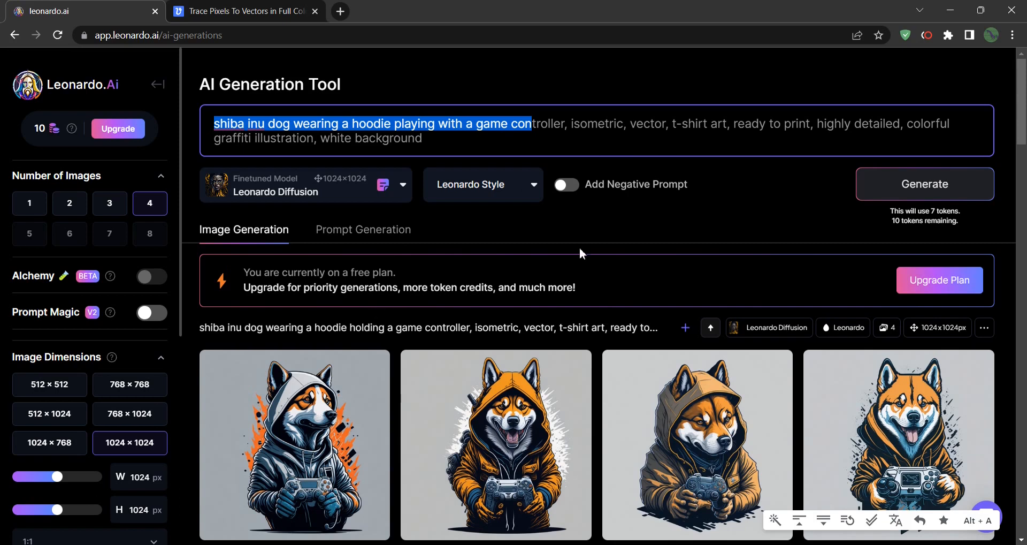
- Open the fourth generated shiba inu image, the one holding a game controller, and save it as a JPG
left_click(906, 138)
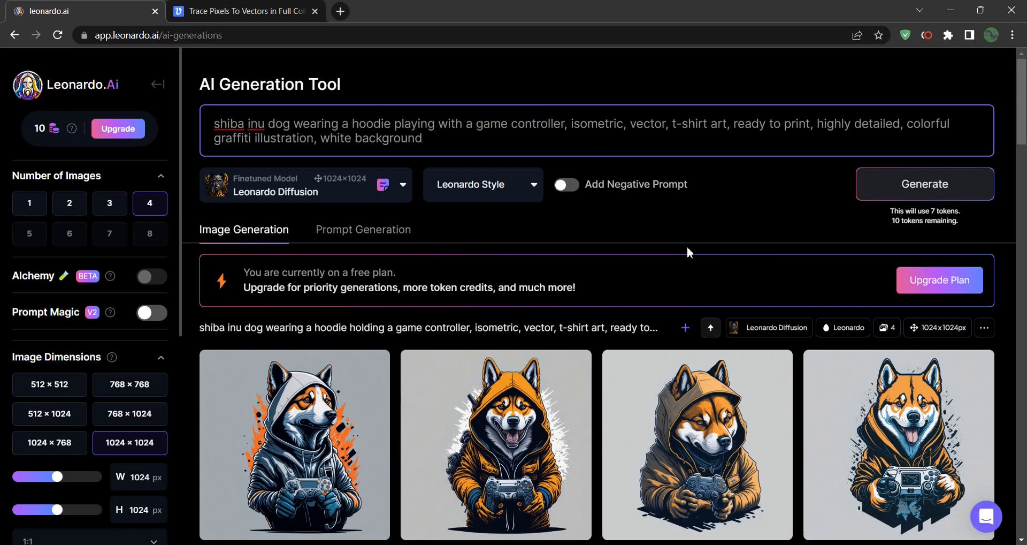
scroll(905, 355, "down", 2)
left_click(917, 307)
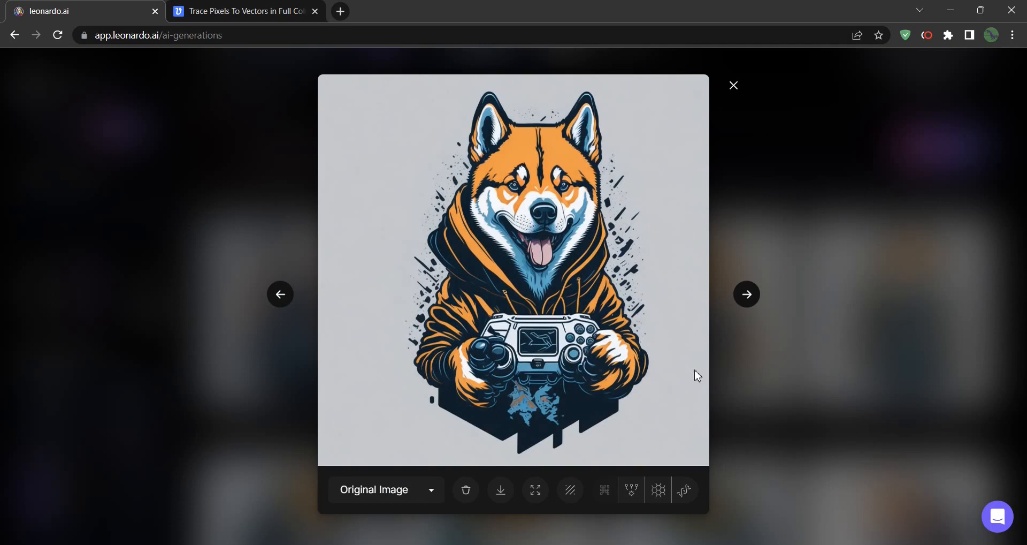
left_click(500, 488)
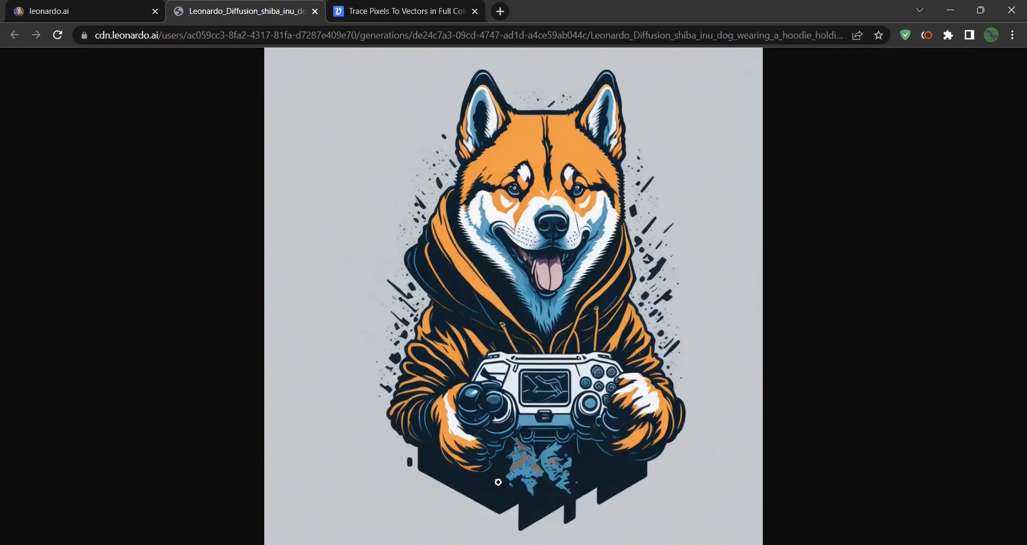
right_click(562, 295)
left_click(586, 323)
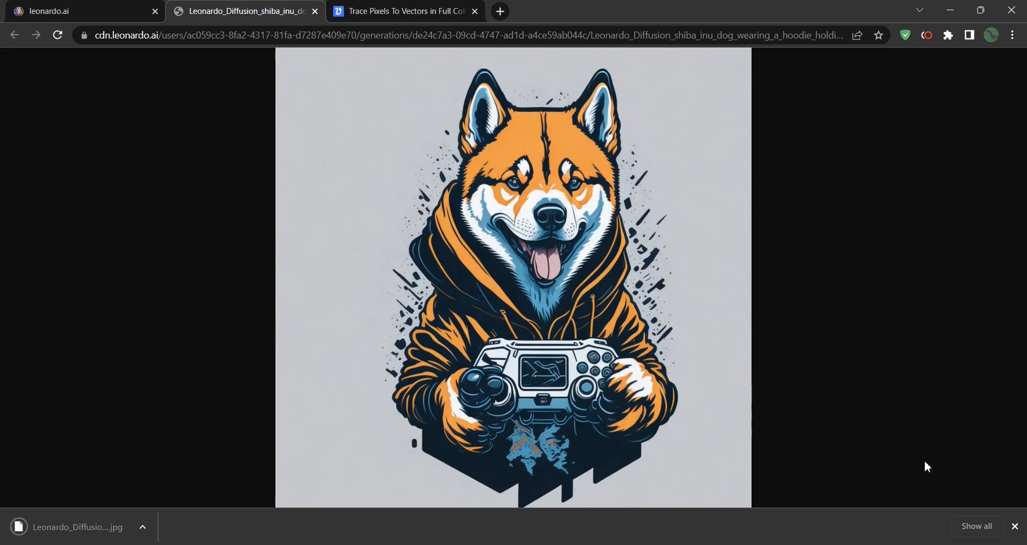
left_click(1015, 527)
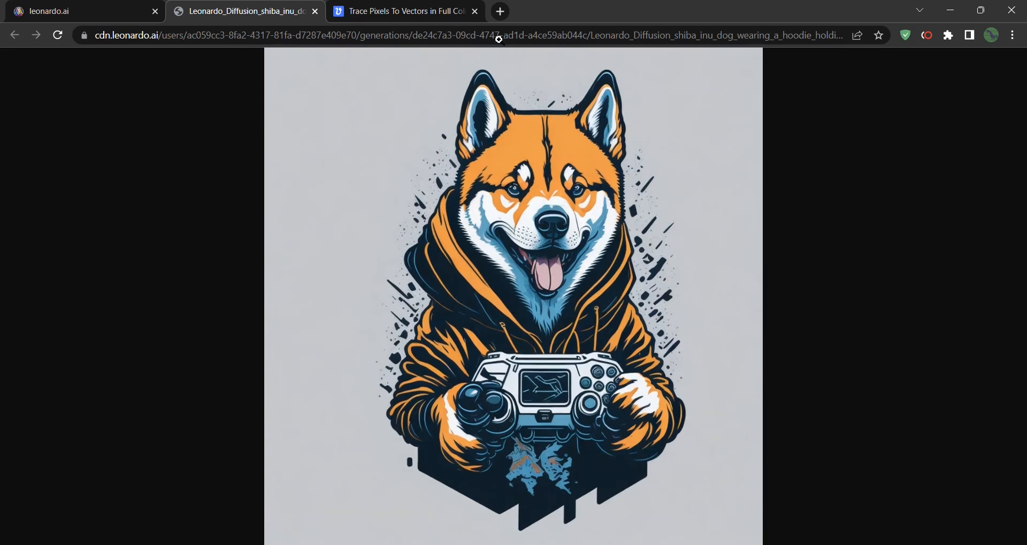
- Switch to Vectorizer.AI and upload the downloaded shiba inu image for vectorizing
left_click(410, 13)
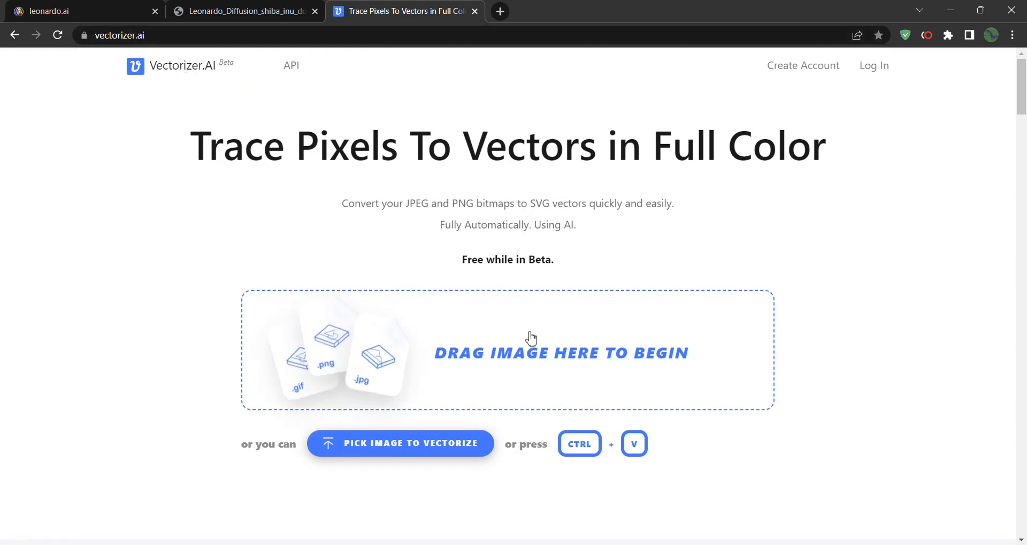
left_click(529, 342)
left_click(676, 481)
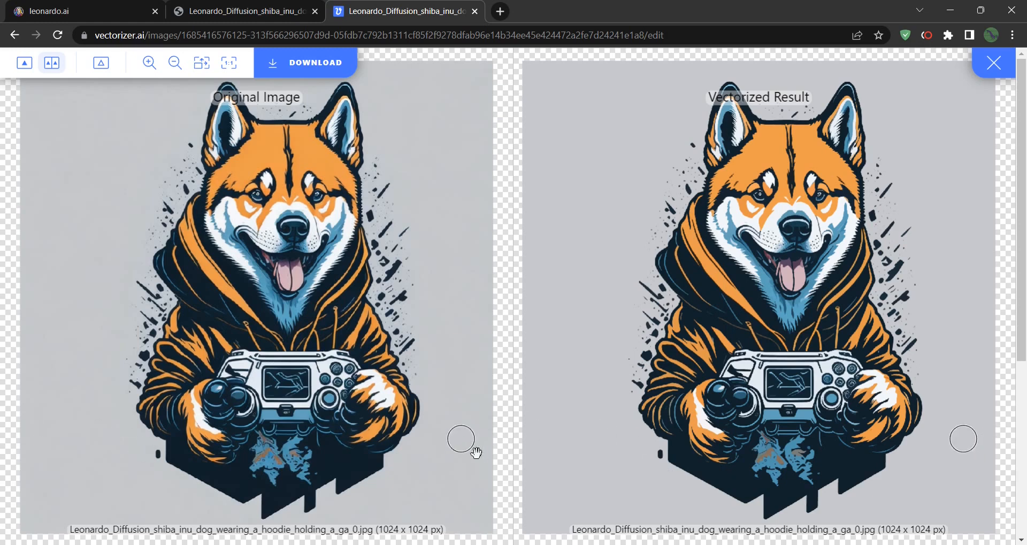
- Compare the vectorized result with the original image and download it as SVG with the default export options
scroll(476, 452, "up", 2)
scroll(477, 453, "down", 4)
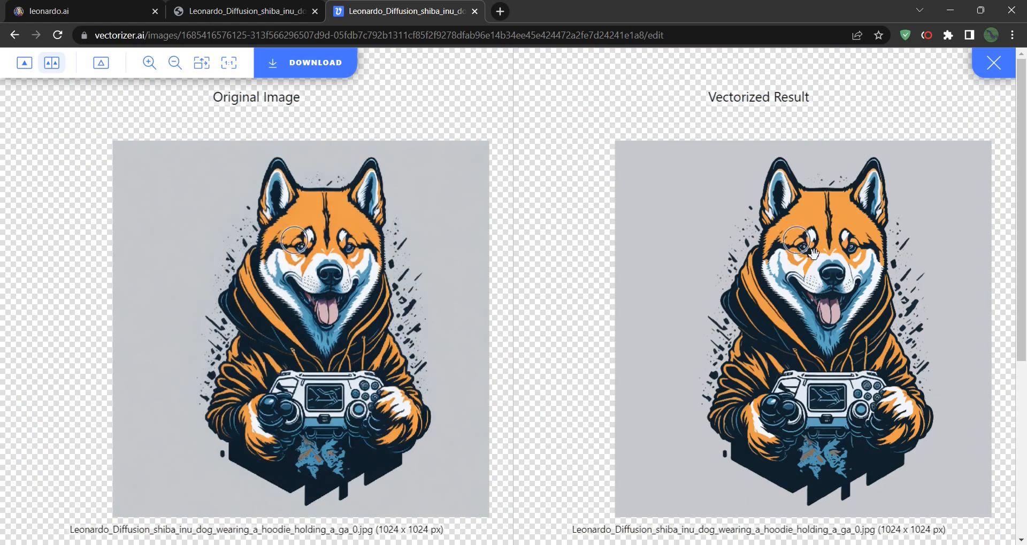
scroll(834, 242, "up", 3)
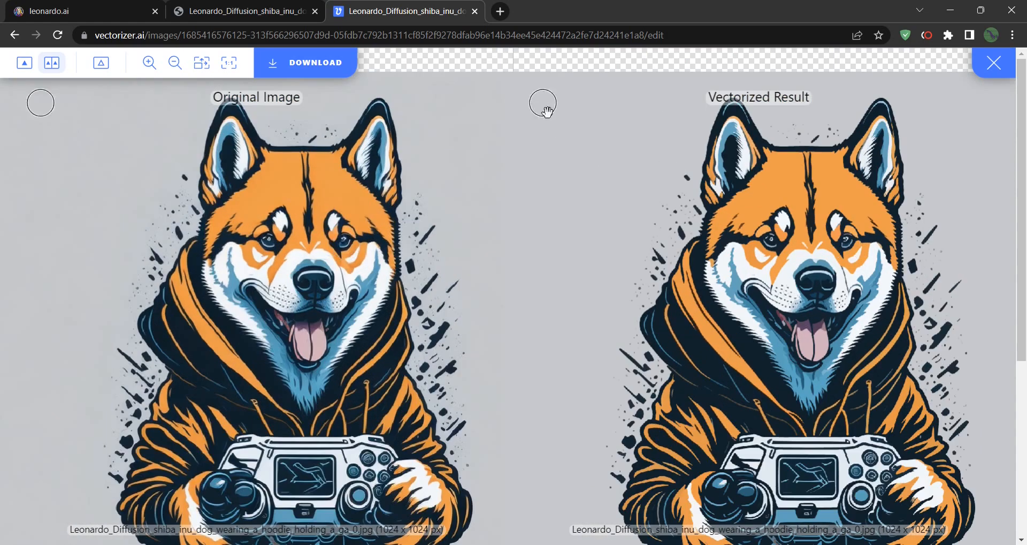
left_click(337, 73)
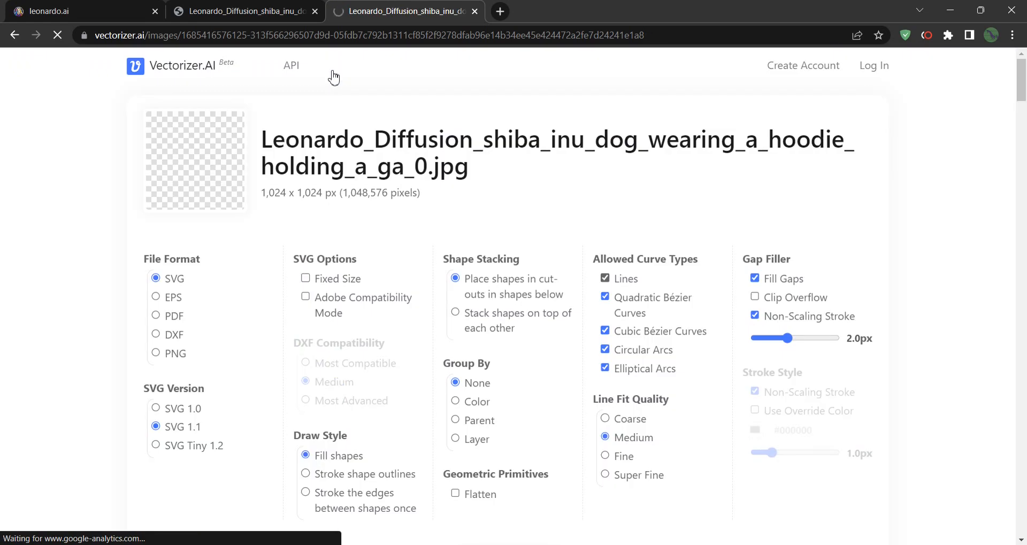
scroll(482, 155, "down", 4)
left_click(537, 367)
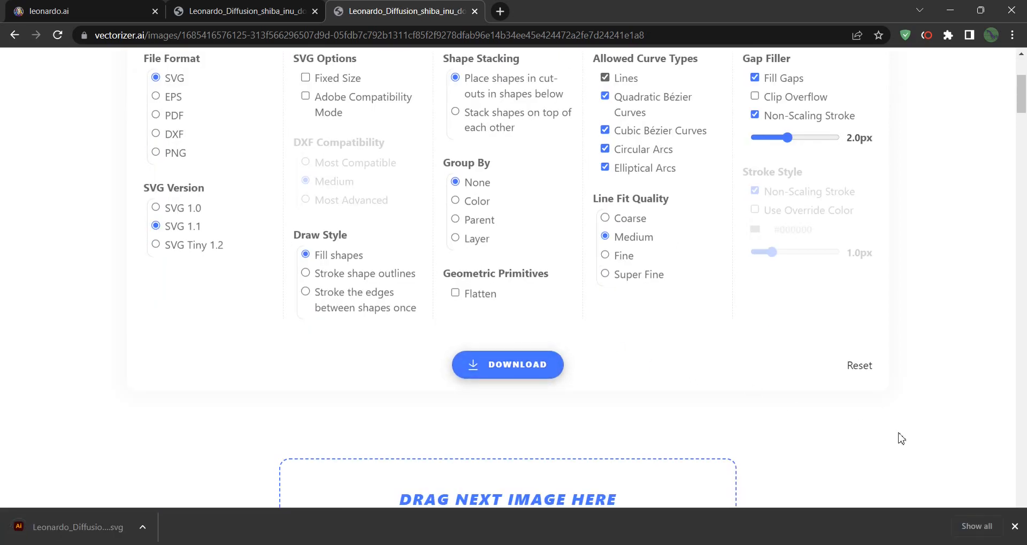
left_click(1015, 526)
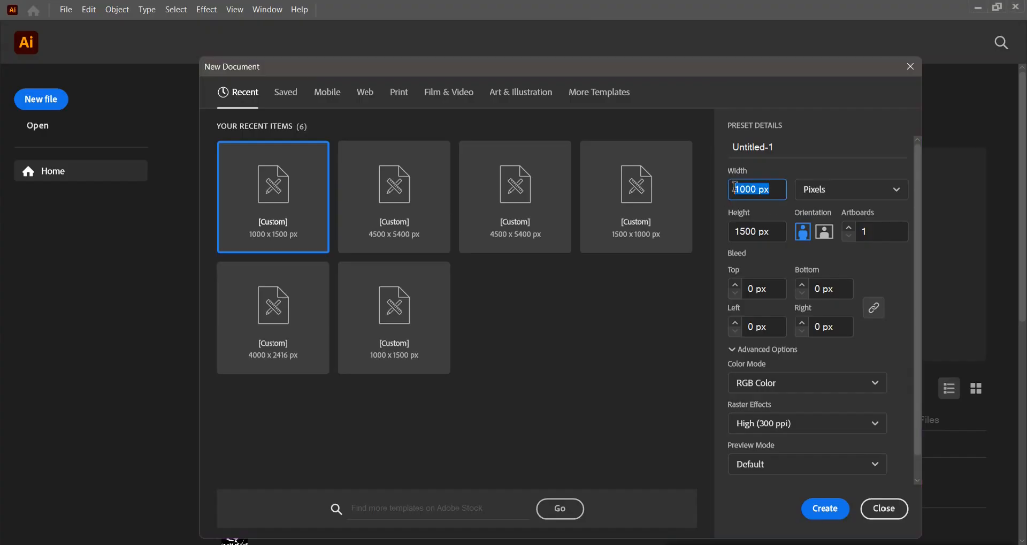
- In Illustrator, create a new 4500 x 5400 px document in RGB colour at 300 ppi
type("4500")
key("Tab")
type("5400")
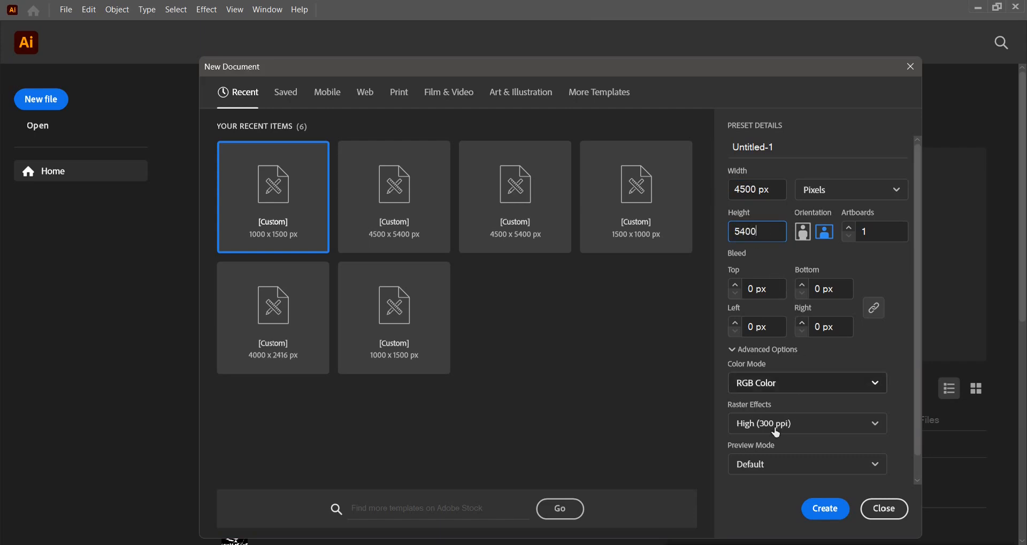
left_click(824, 512)
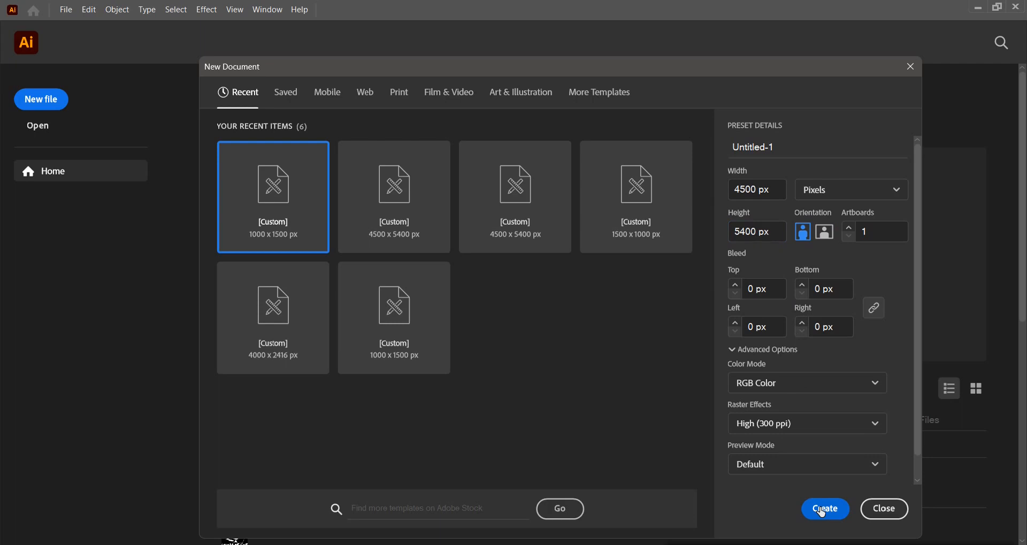
left_click(825, 505)
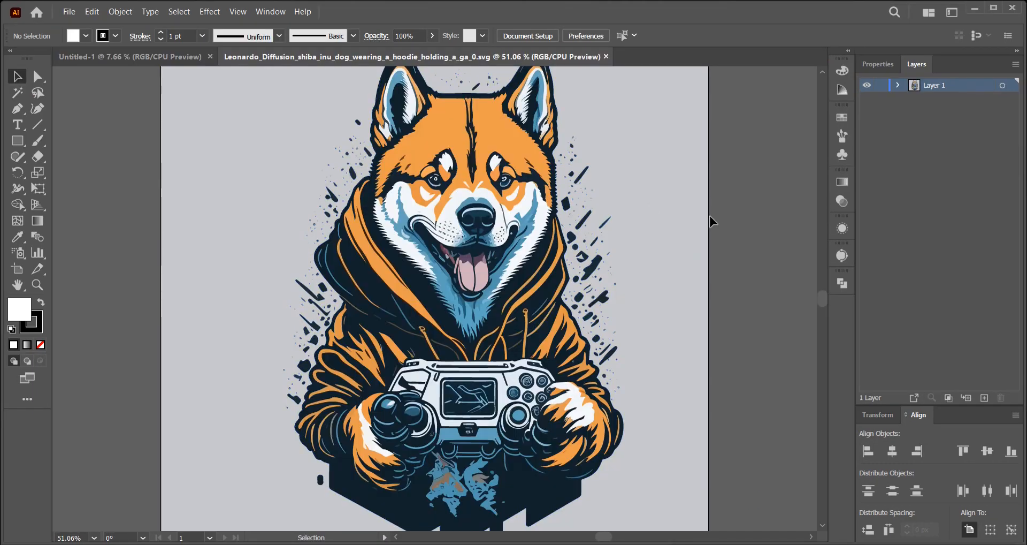
- Move the grey background shape off the shiba inu artwork in the SVG document and delete it
left_click(682, 215)
left_click_drag(679, 246, 742, 227)
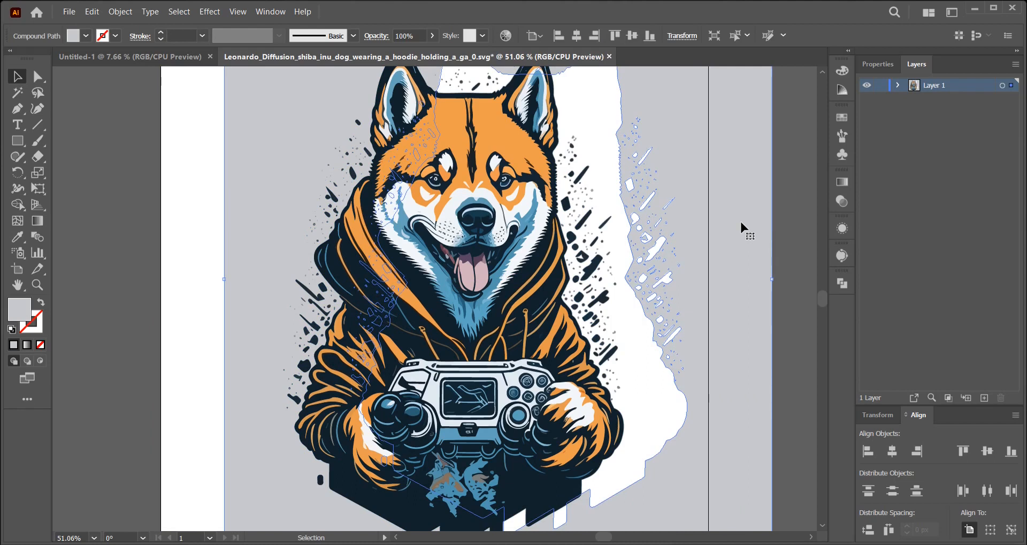
key("Delete")
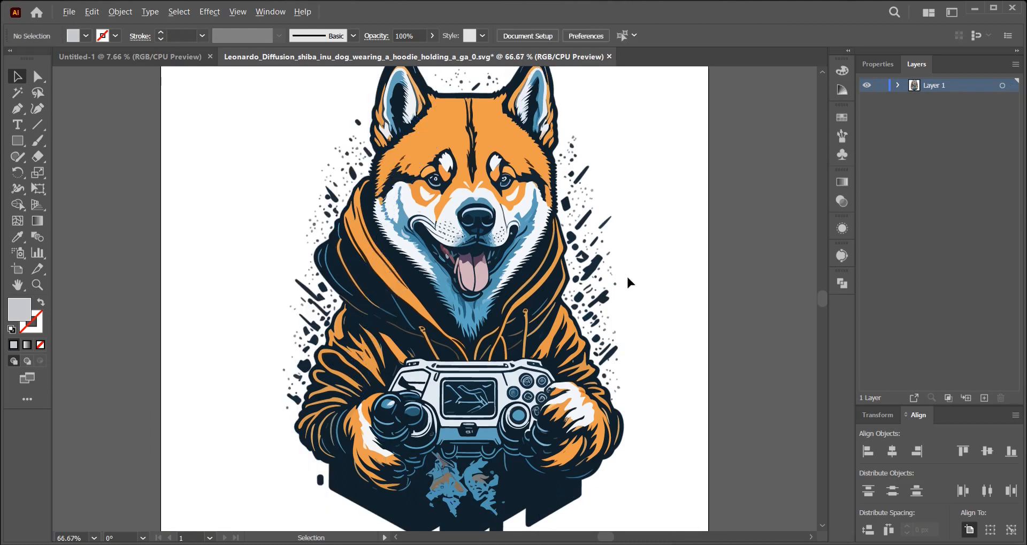
- Delete the group of 2 pt strokes outlining the shapes and splatter marks of the dog artwork
scroll(626, 282, "up", 3)
left_click(577, 247)
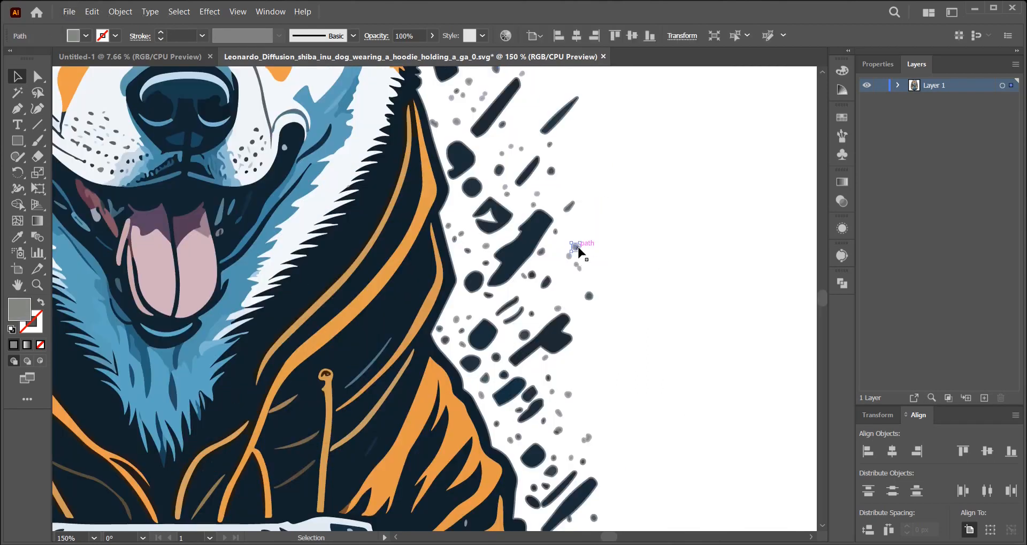
key("Delete")
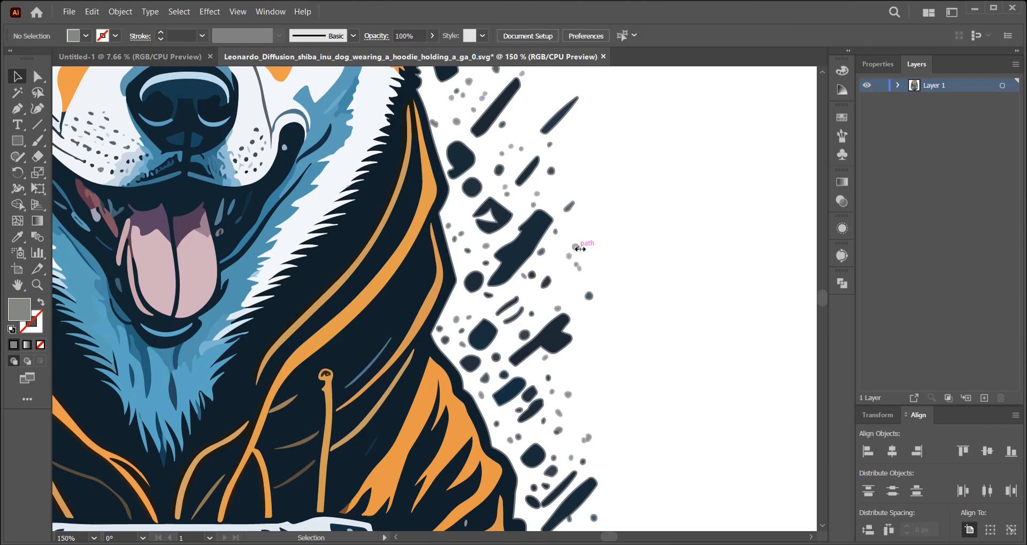
key("ctrl+a")
left_click(576, 248)
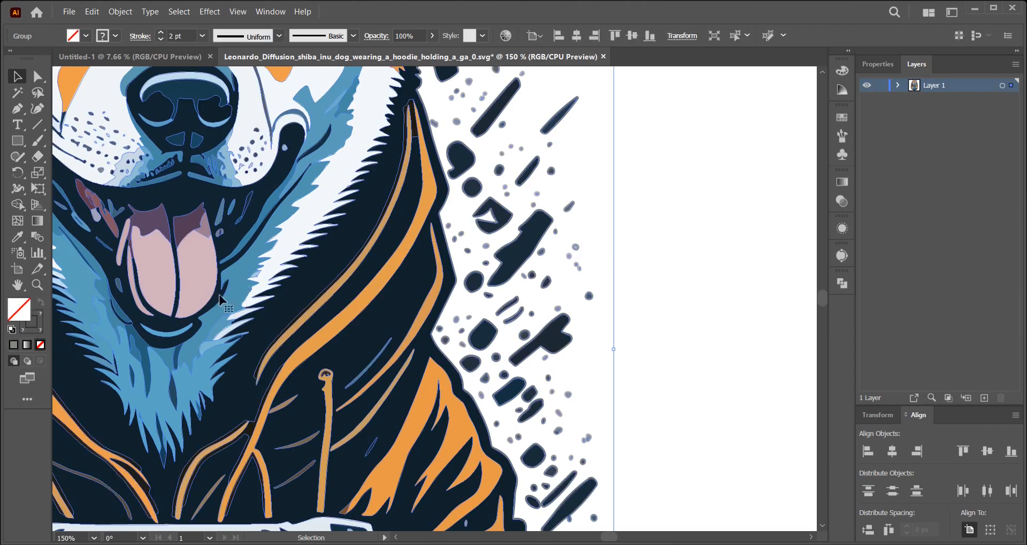
key("Delete")
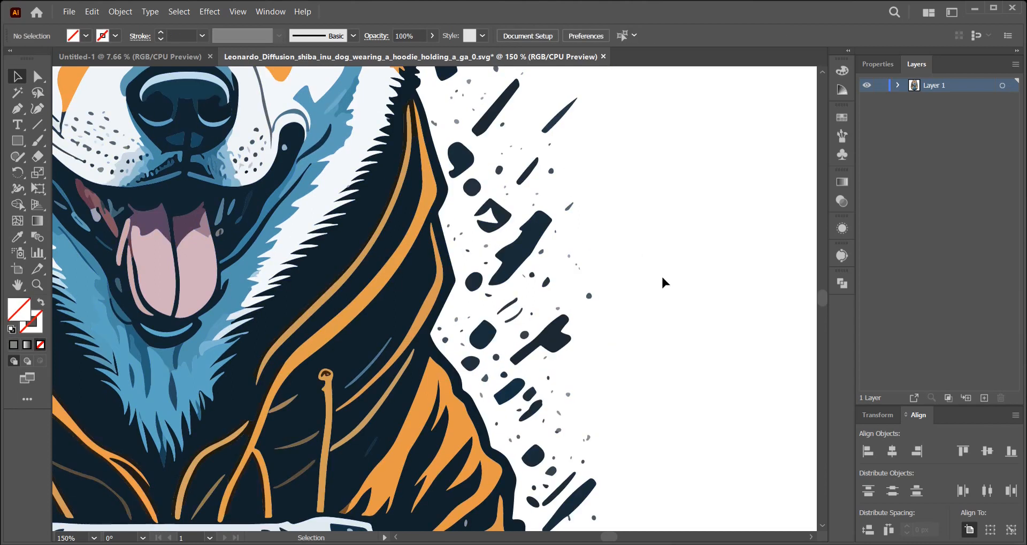
- Select all the shapes of the dog artwork and group them
scroll(663, 282, "down", 4)
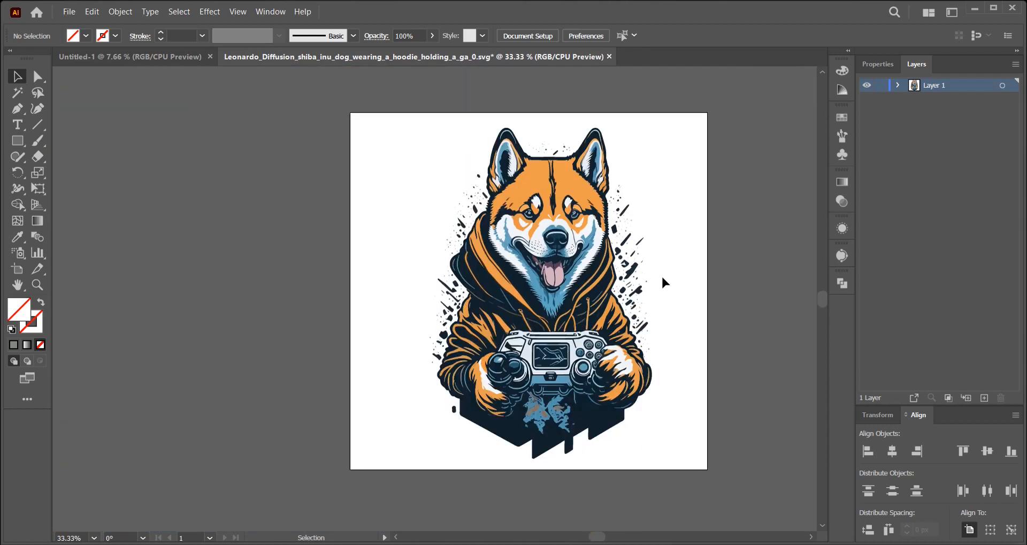
left_click_drag(662, 278, 611, 268)
left_click_drag(605, 420, 367, 101)
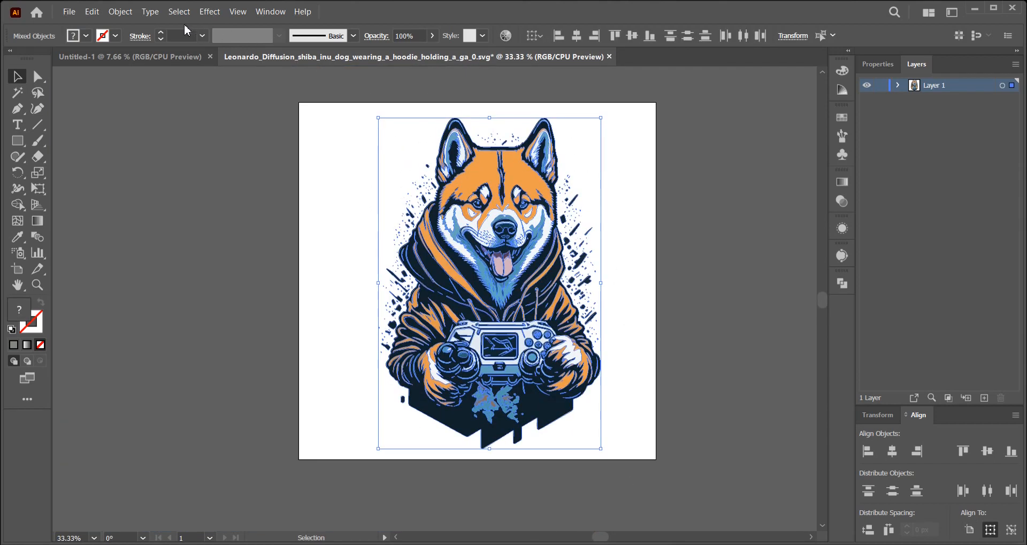
left_click(121, 12)
left_click(163, 73)
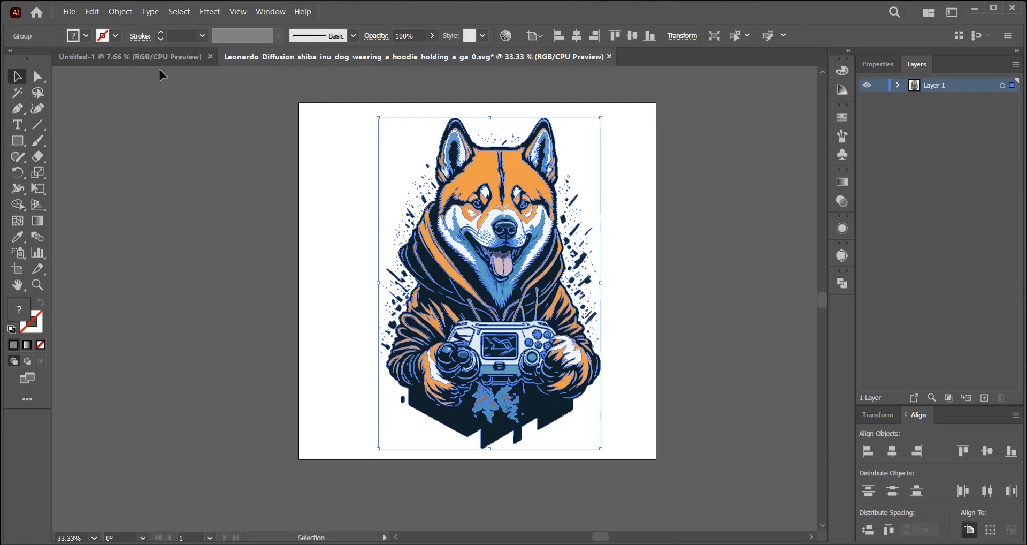
- Copy the grouped dog into the Untitled-1 document and enlarge it to fill the middle of the artboard
left_click(94, 12)
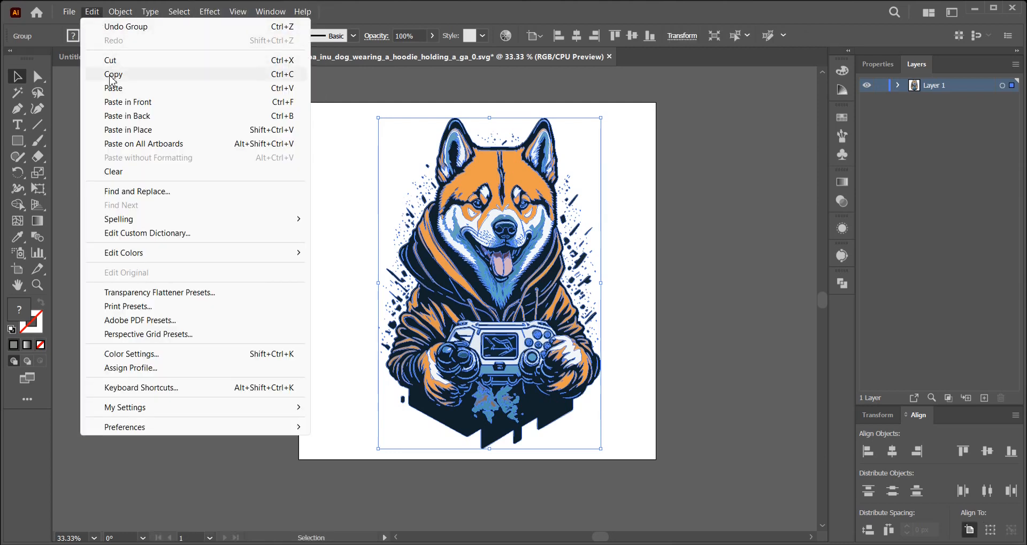
left_click(113, 74)
left_click(125, 56)
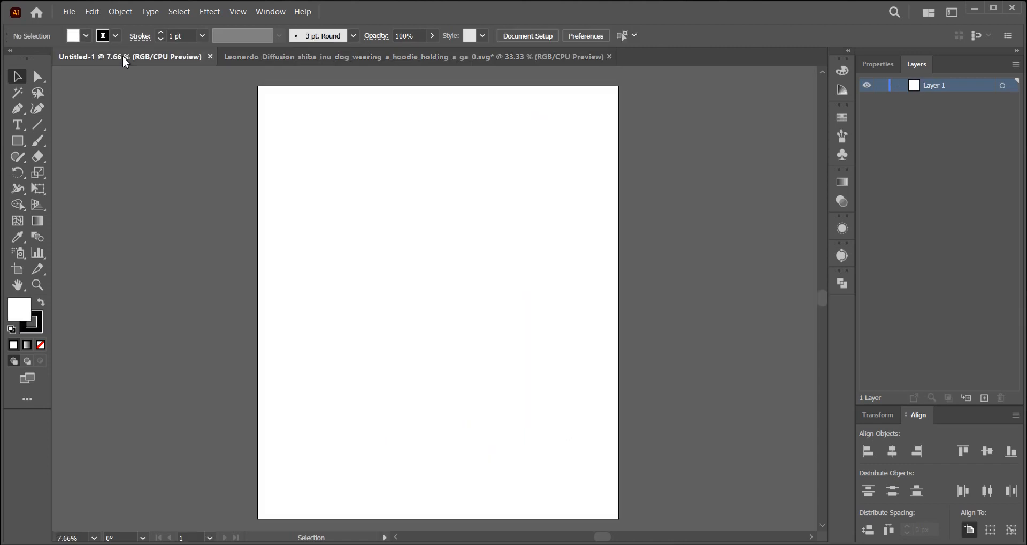
left_click(93, 12)
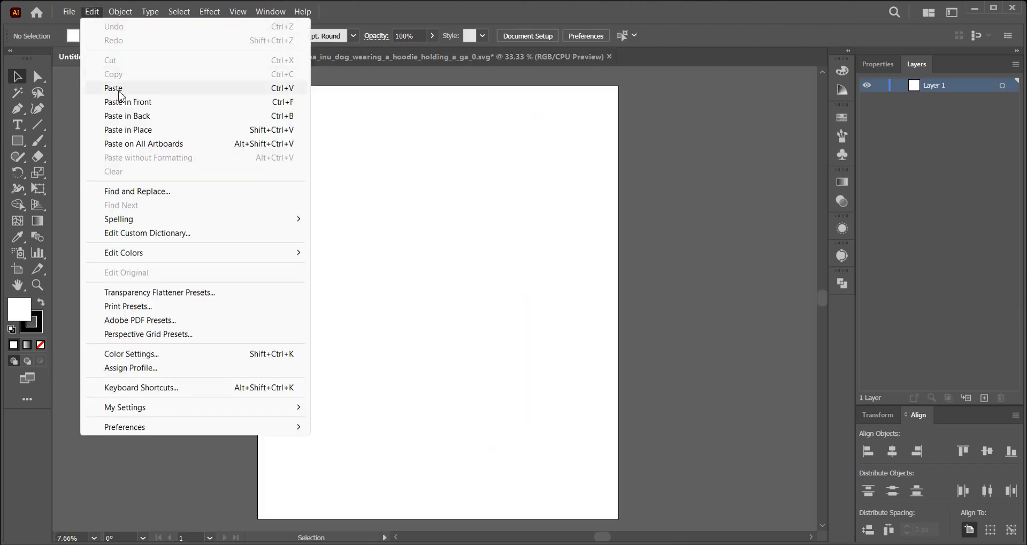
left_click(114, 88)
left_click_drag(461, 301, 540, 283)
left_click(598, 254)
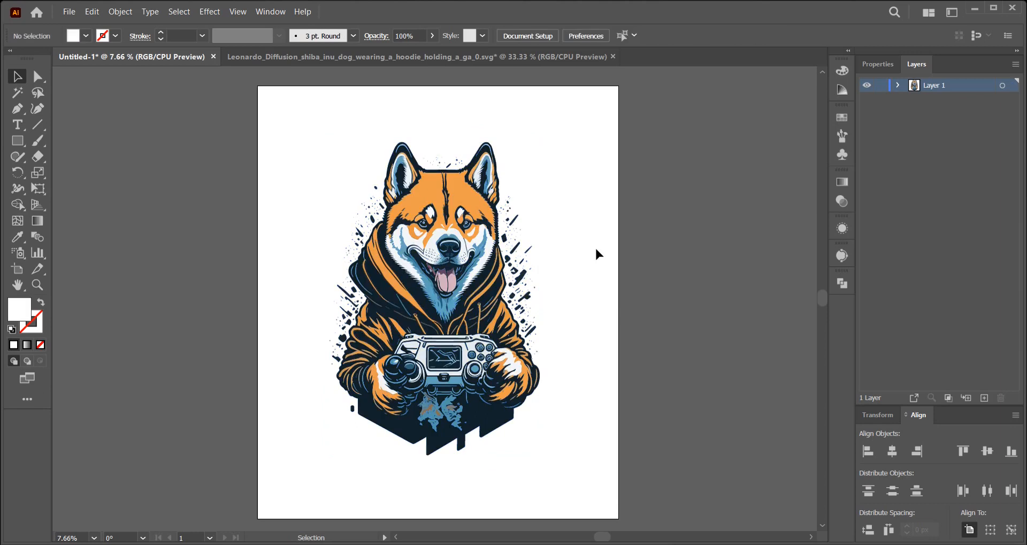
- Close the SVG document without saving and move the dog about 558 px down the Untitled-1 artboard
left_click(613, 57)
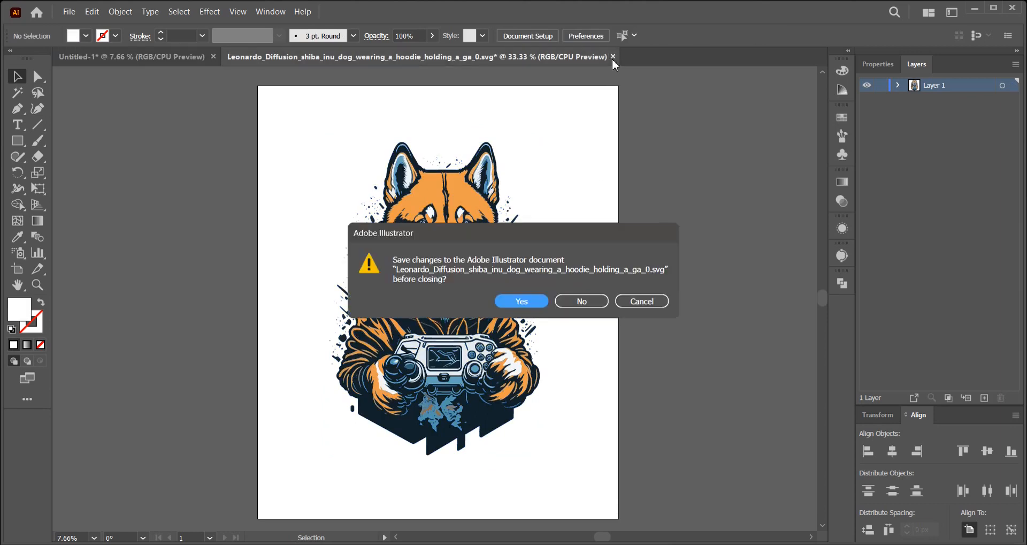
left_click(572, 301)
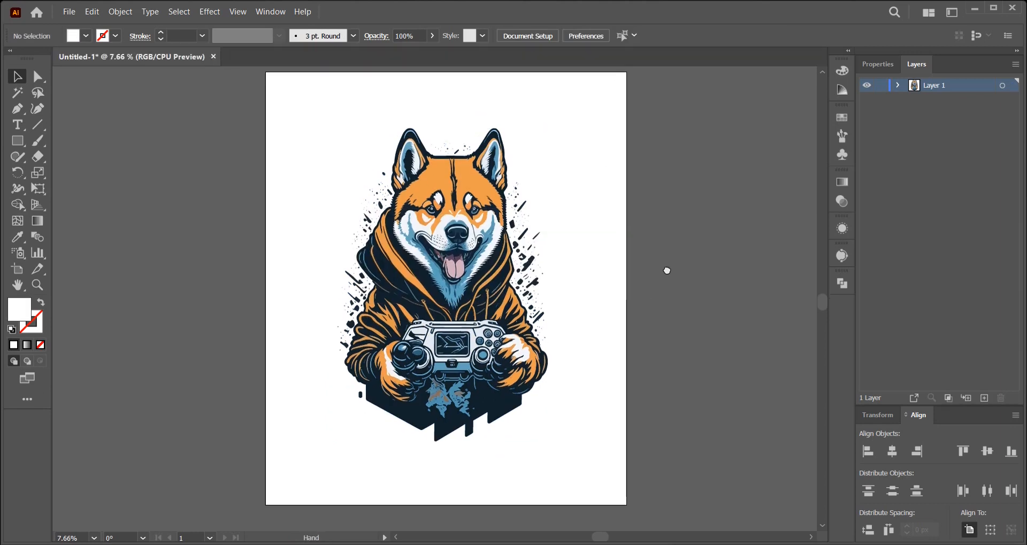
left_click_drag(474, 284, 476, 329)
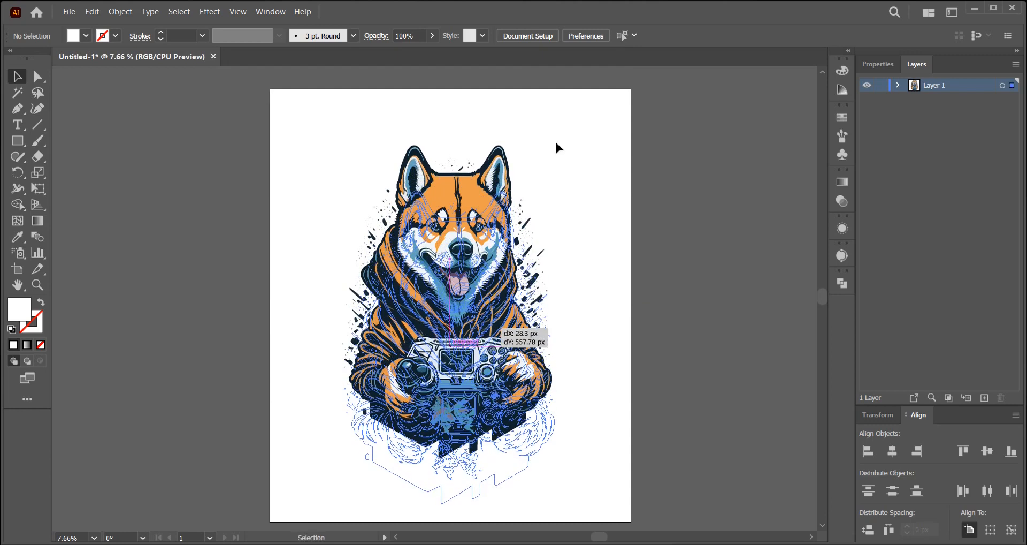
left_click(596, 152)
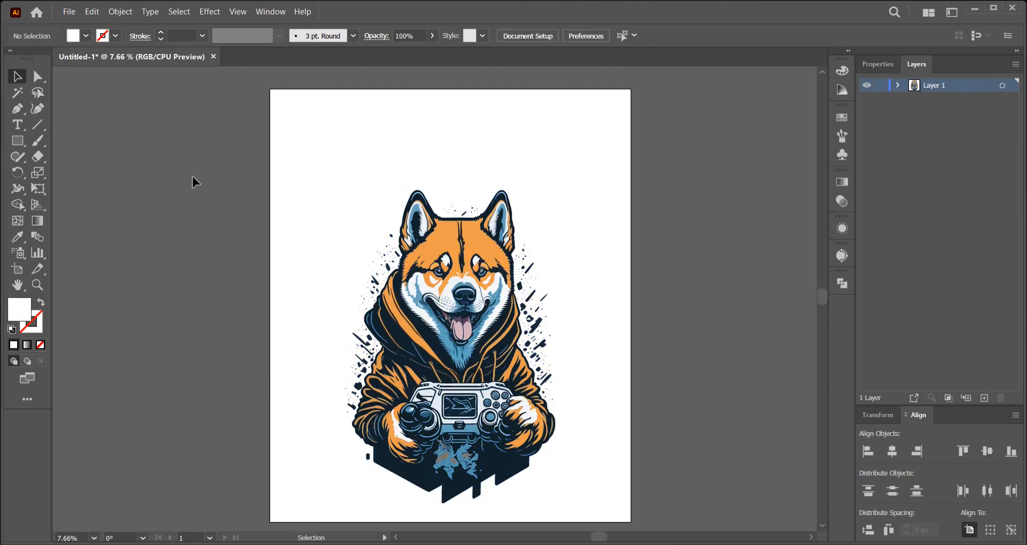
- Add the placeholder text "Lorem ipsum" above the dog's head, enlarged to about 504 pt
left_click(16, 126)
left_click(389, 153)
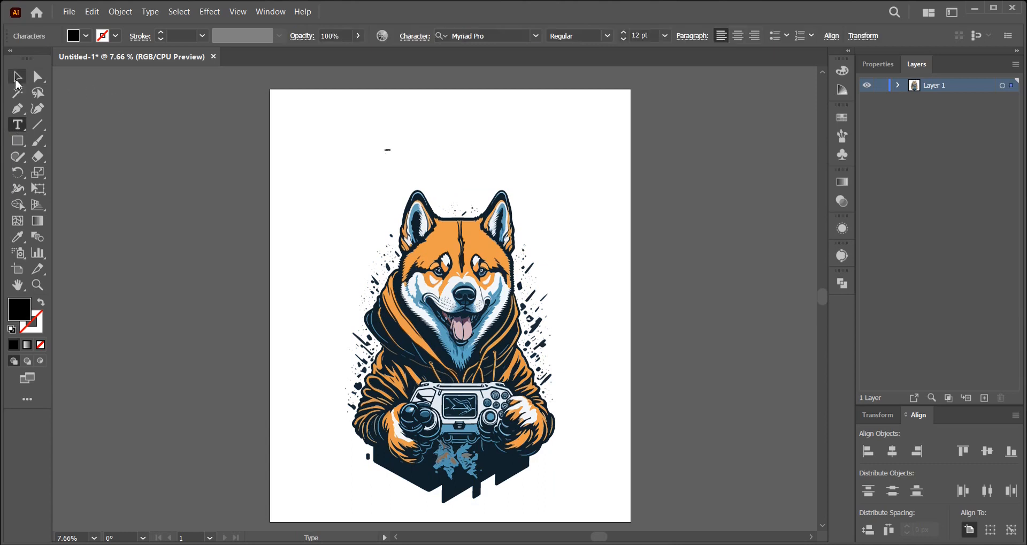
key("Escape")
left_click_drag(393, 155, 523, 245)
left_click_drag(449, 149, 527, 135)
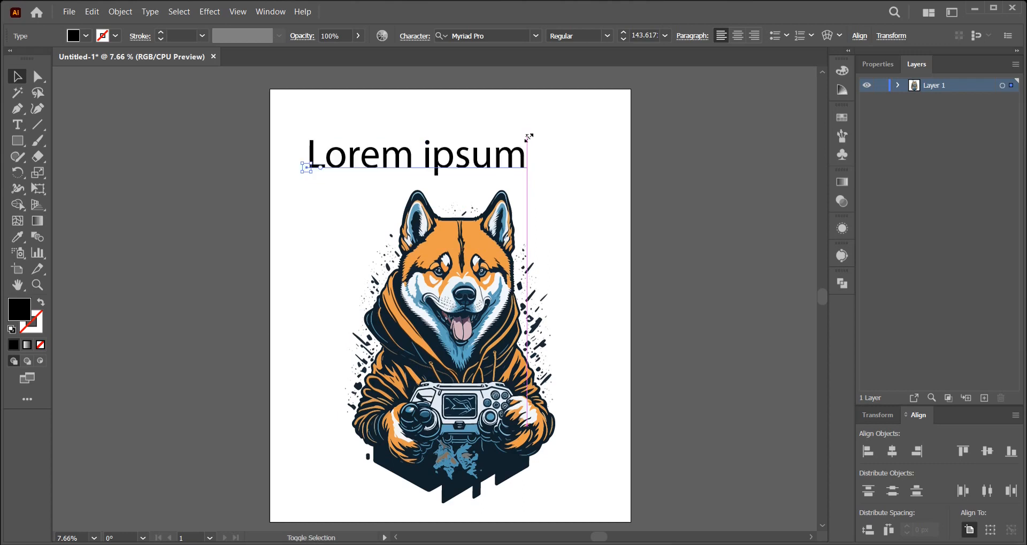
left_click_drag(458, 167, 503, 174)
- Recolor the placeholder text with the dark navy sampled from the dog's hoodie using the Eyedropper
left_click(18, 236)
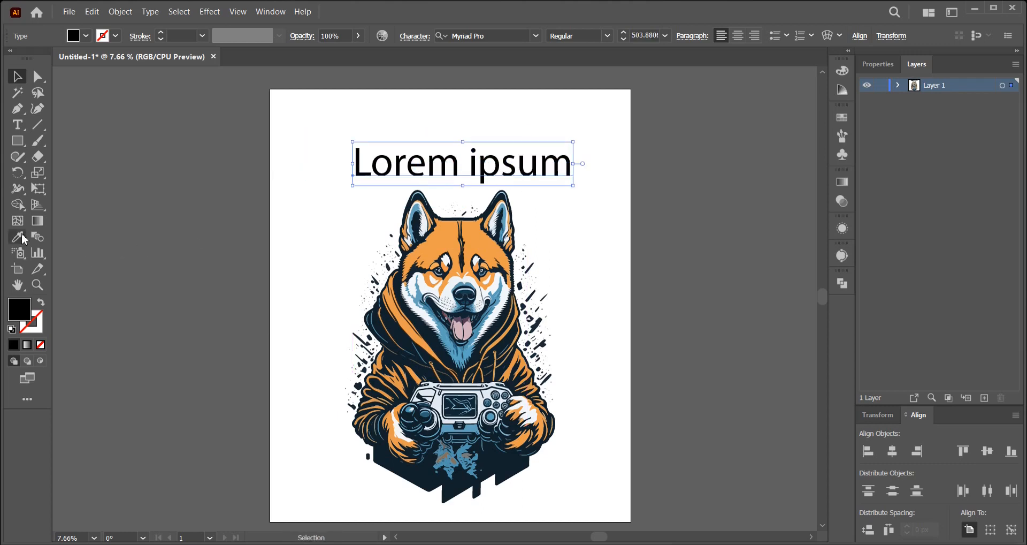
left_click(403, 328)
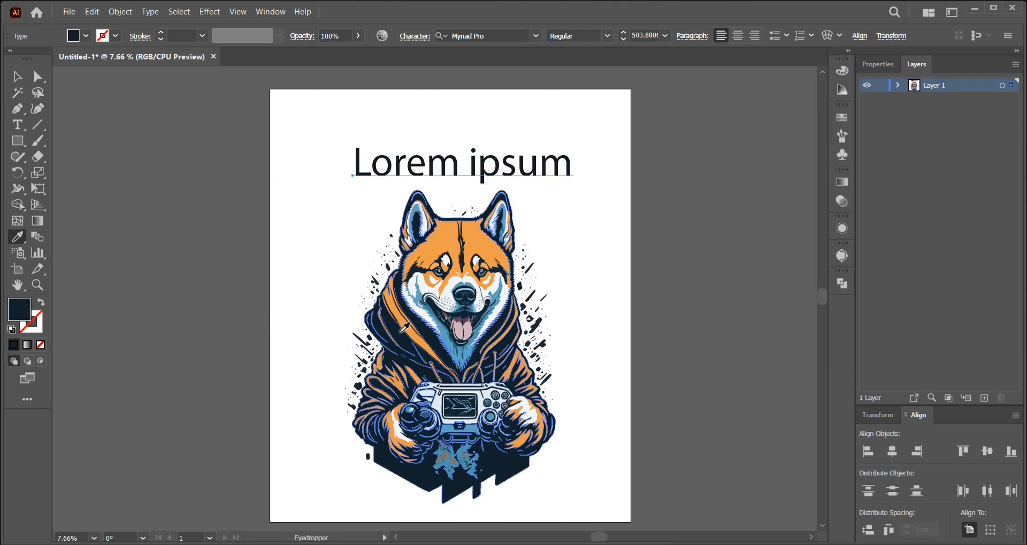
left_click(17, 78)
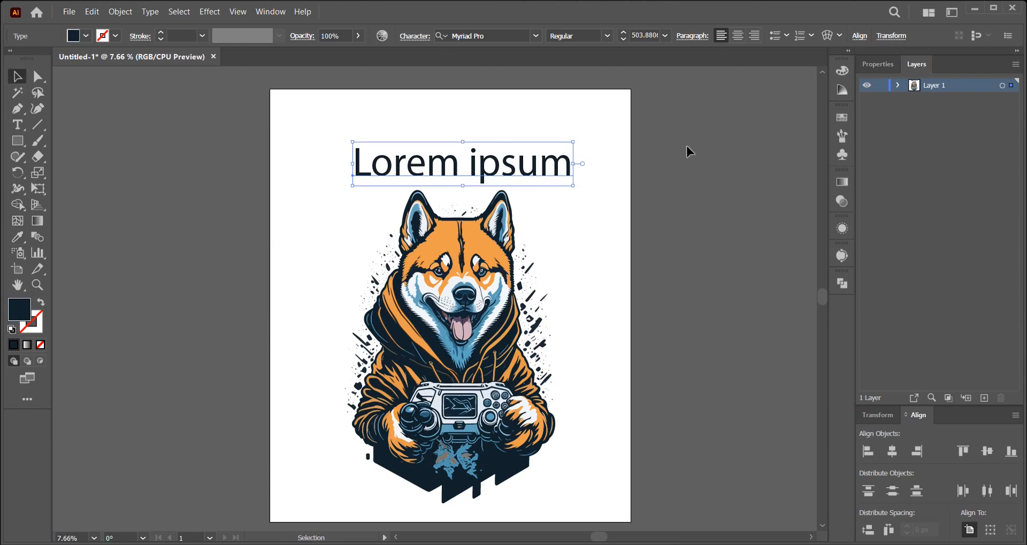
- Change the placeholder text's font to Doctor Glitch
left_click(878, 65)
left_click(919, 323)
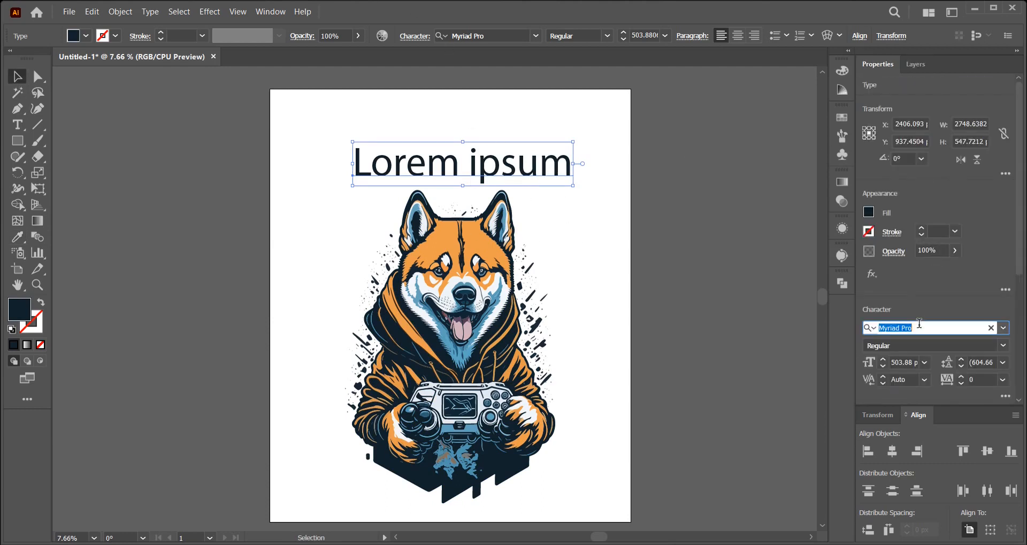
type("doc")
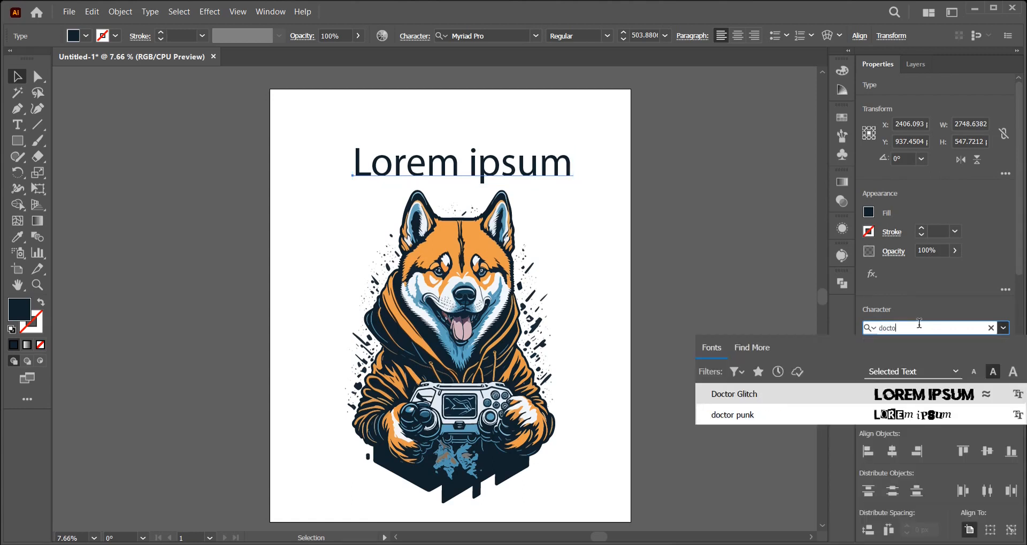
type("to")
left_click(906, 391)
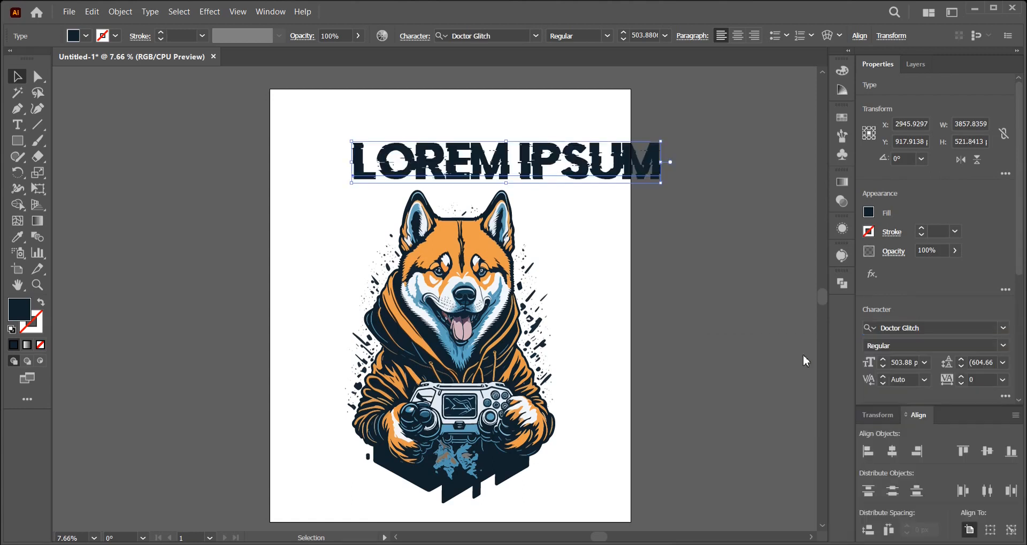
- Shift the placeholder text slightly toward the artboard's centre and replace its wording with "LEVEL 10"
left_click_drag(423, 182, 416, 185)
double_click(419, 175)
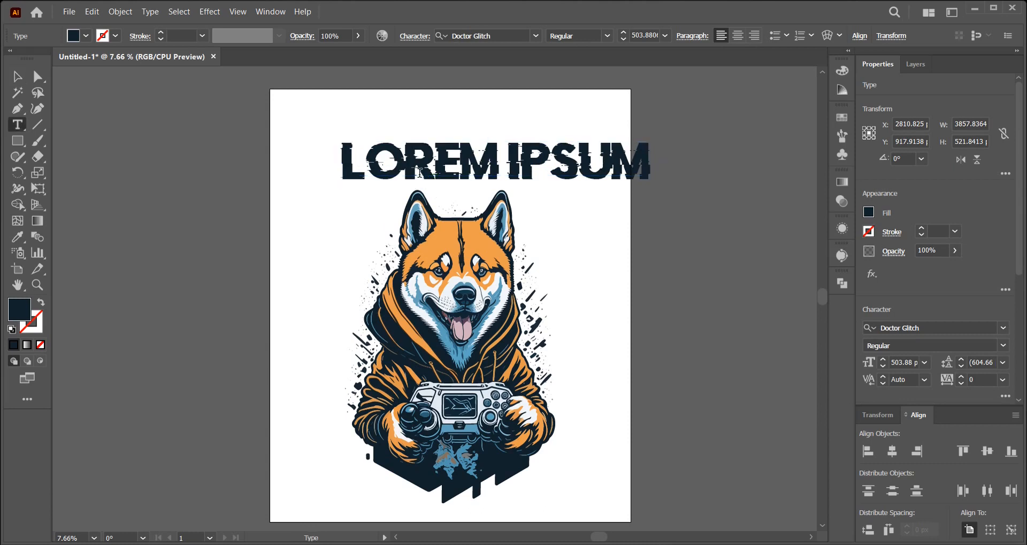
key("ctrl+a")
type("LEVEL")
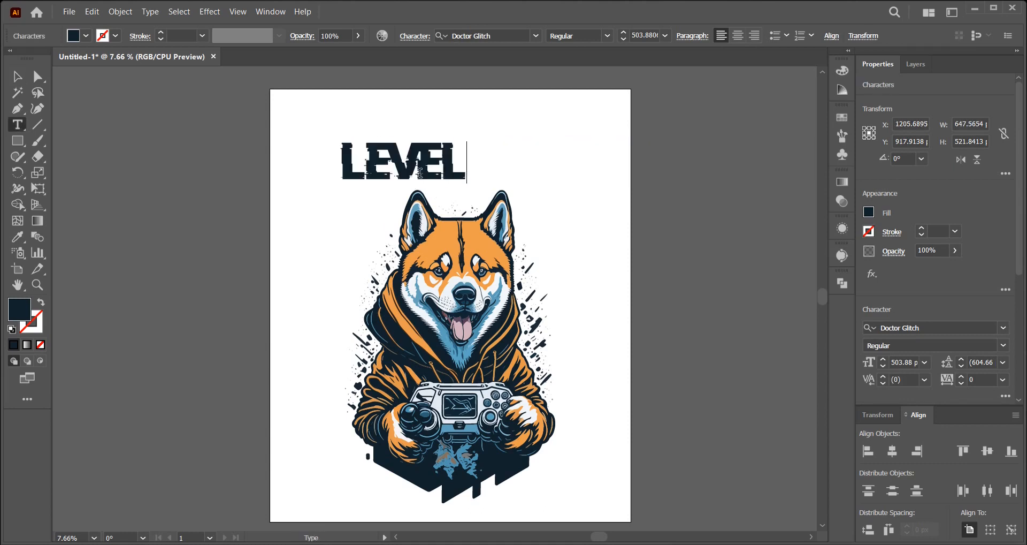
type(" 10")
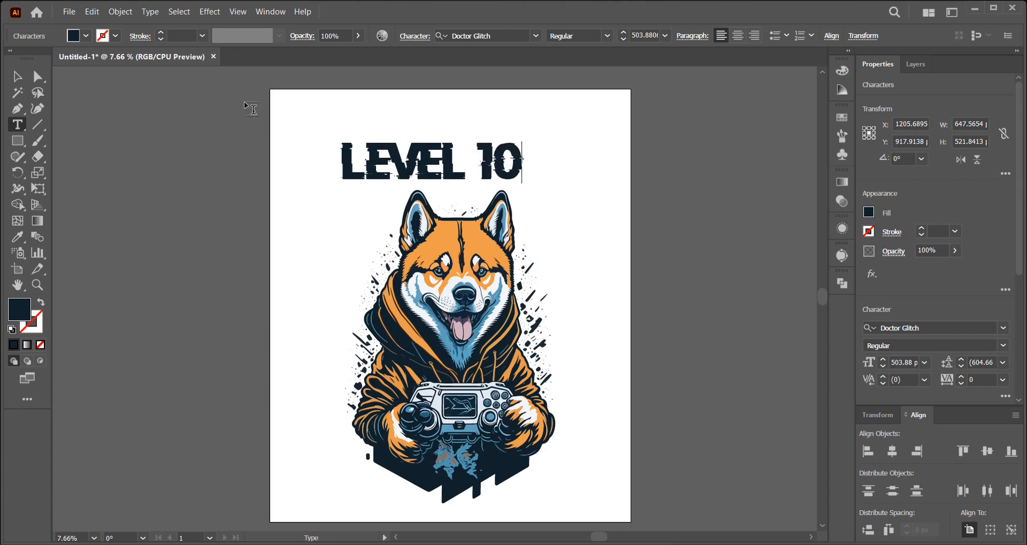
key("Escape")
- Enlarge the LEVEL 10 text to about 571 pt and position it so it overlaps the tips of the dog's ears
left_click_drag(523, 162, 515, 522)
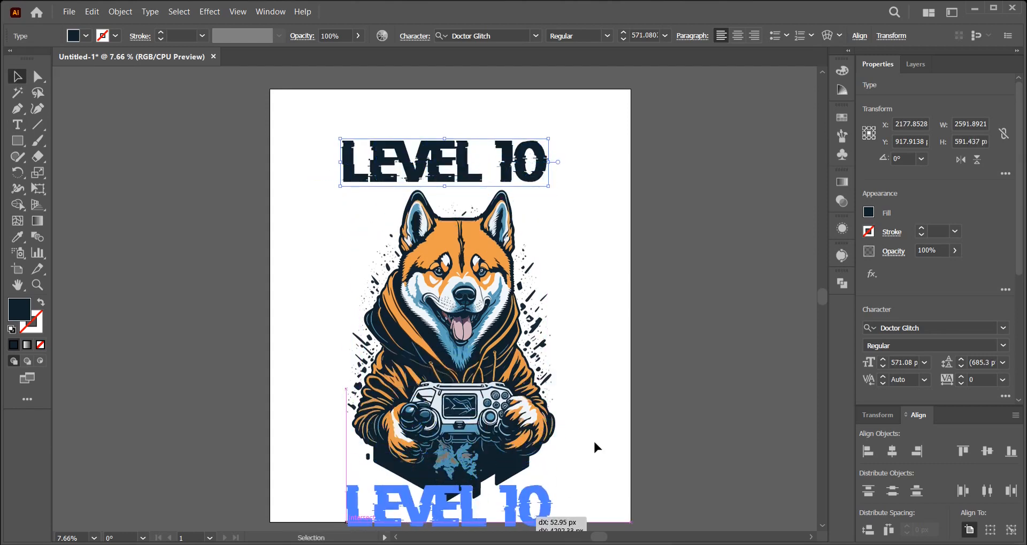
left_click_drag(596, 438, 592, 371)
left_click_drag(538, 429, 540, 450)
left_click_drag(540, 449, 542, 103)
left_click(602, 179)
left_click_drag(599, 246, 609, 305)
- Reorder the LEVEL 10 text beneath the dog group within Layer 1 so the ears overlap the letters
left_click(915, 65)
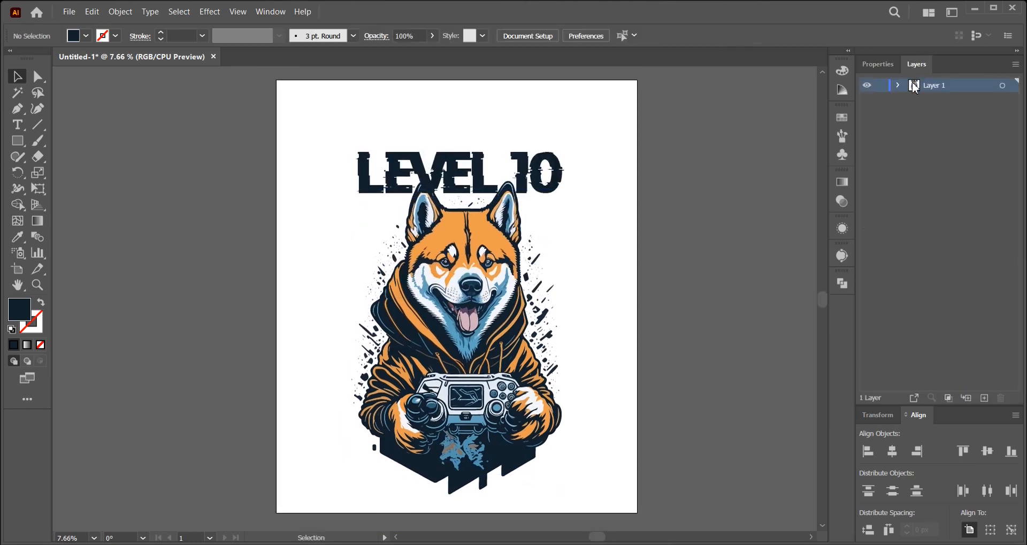
left_click(899, 86)
left_click(1003, 100)
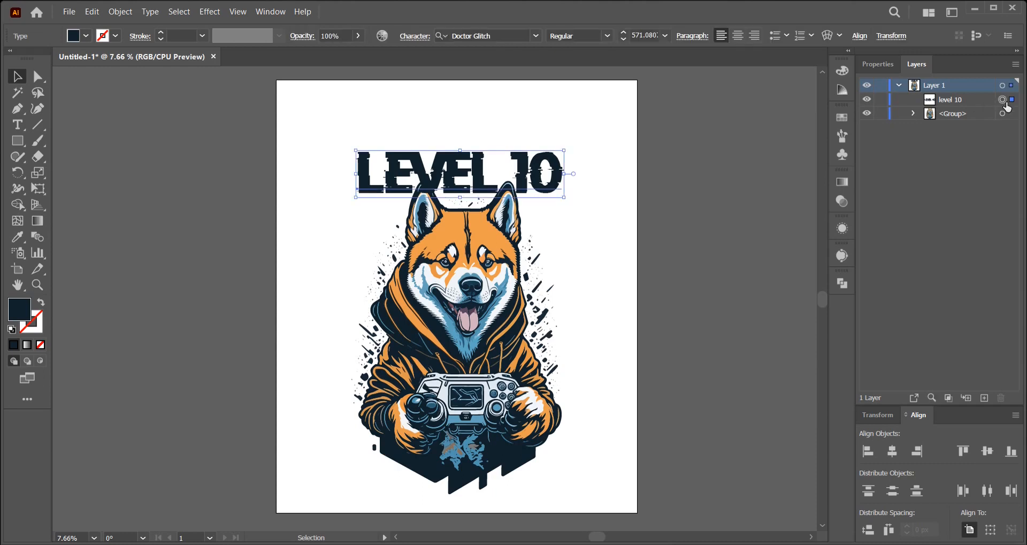
left_click_drag(989, 103, 981, 123)
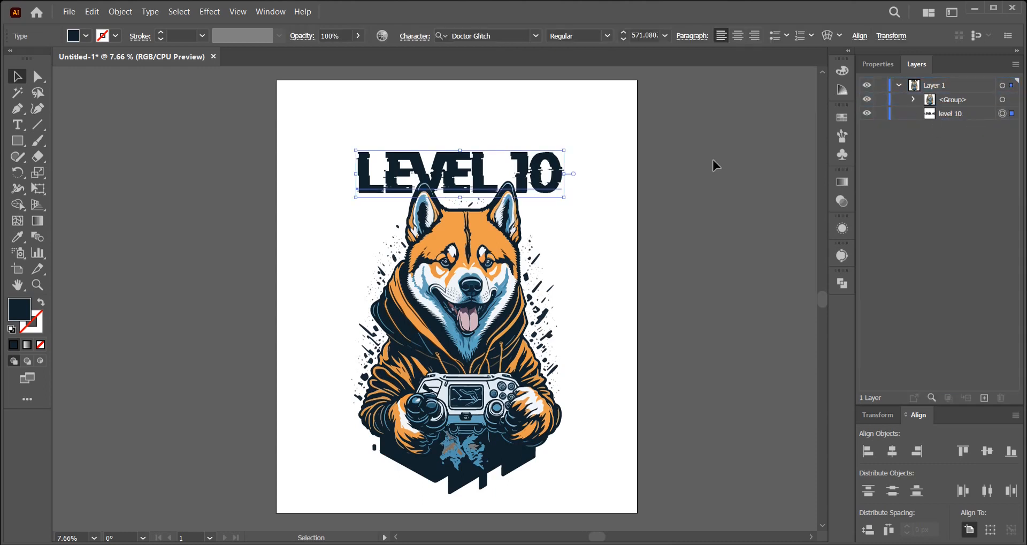
left_click(647, 213)
- Move the LEVEL 10 text and the dog group higher on the artboard, keeping the ears overlapping the letters
left_click_drag(602, 177, 624, 200)
left_click_drag(560, 212, 557, 187)
left_click_drag(531, 290, 531, 259)
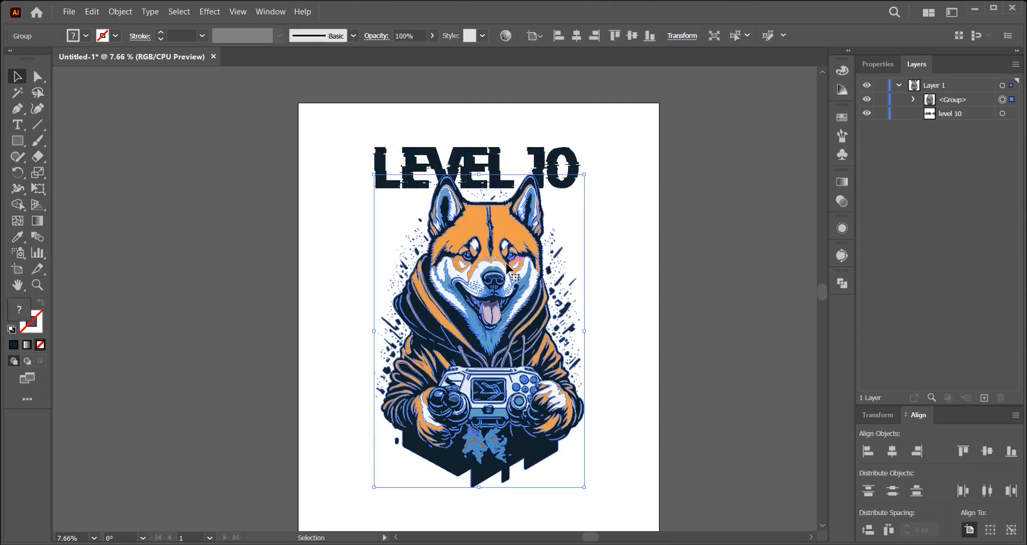
left_click(619, 231)
key("ctrl+a")
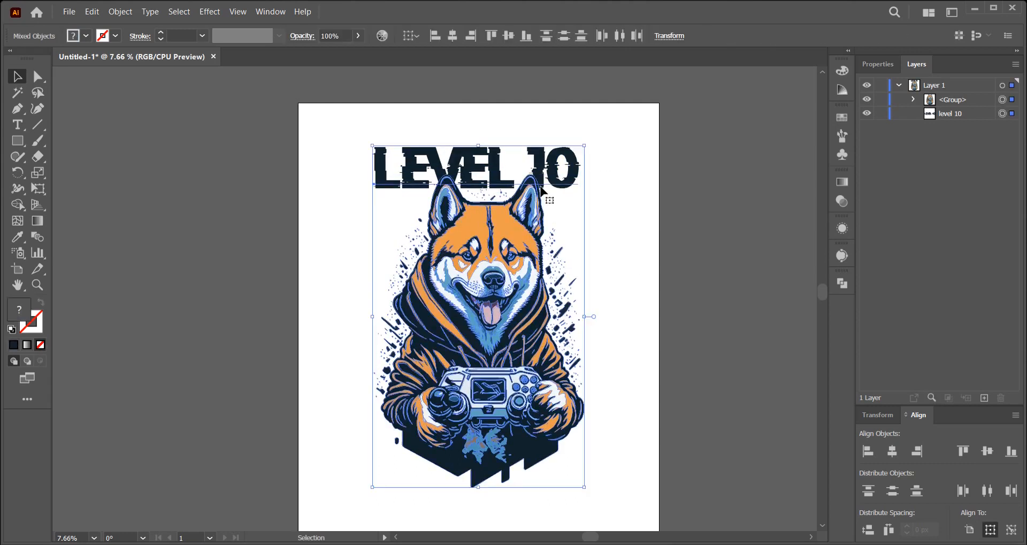
left_click(561, 175)
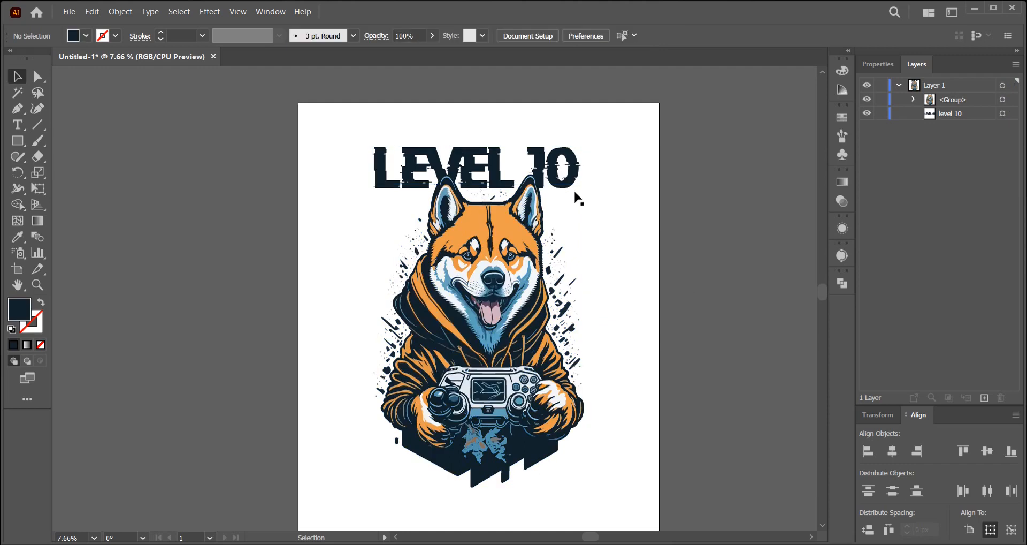
- Widen the kerning between the L and E and between the E and V at the start of LEVEL 10
right_click(561, 176)
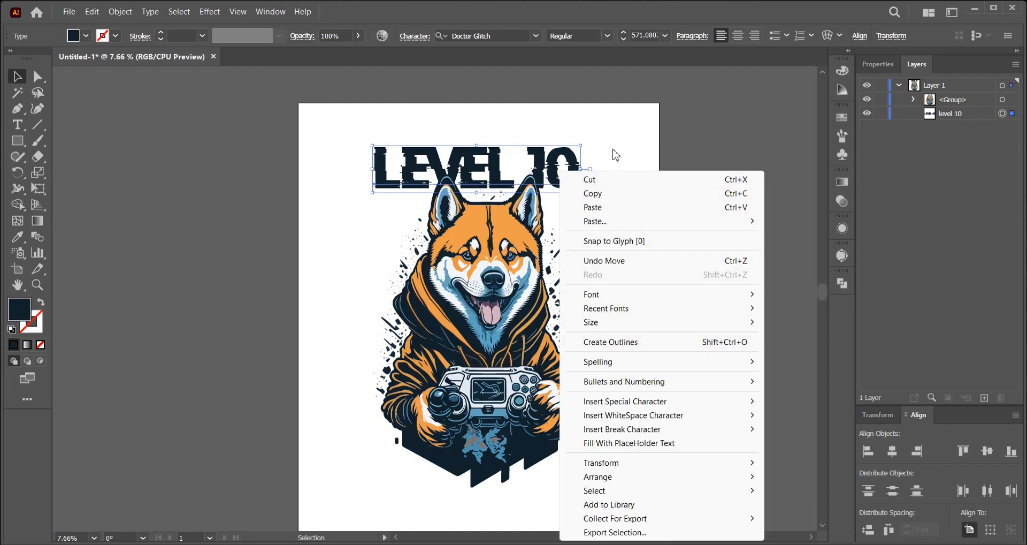
left_click(462, 162)
double_click(462, 160)
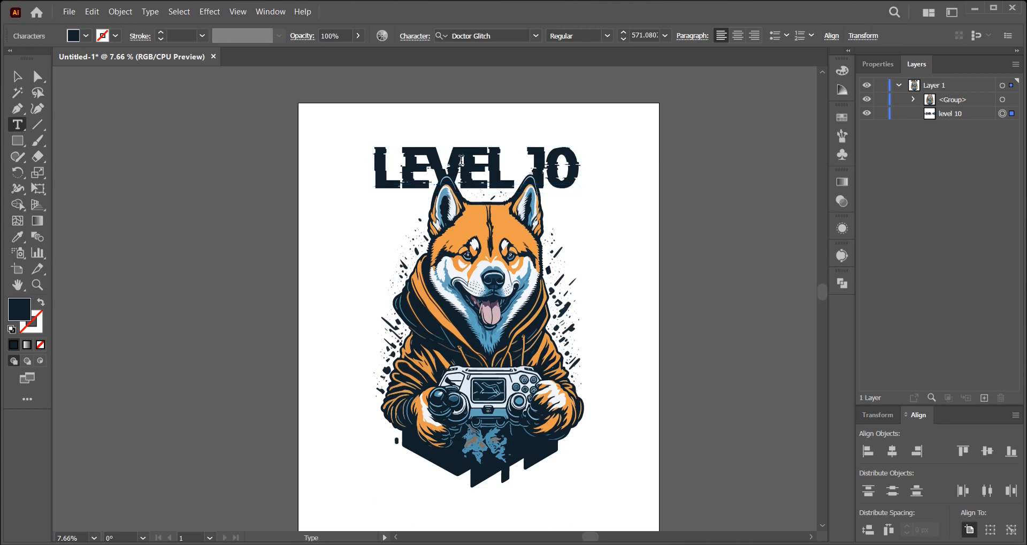
key("alt+Right")
key("alt+Right")
key("alt+Right")
key("alt+Right")
key("alt+Right")
key("alt+Right")
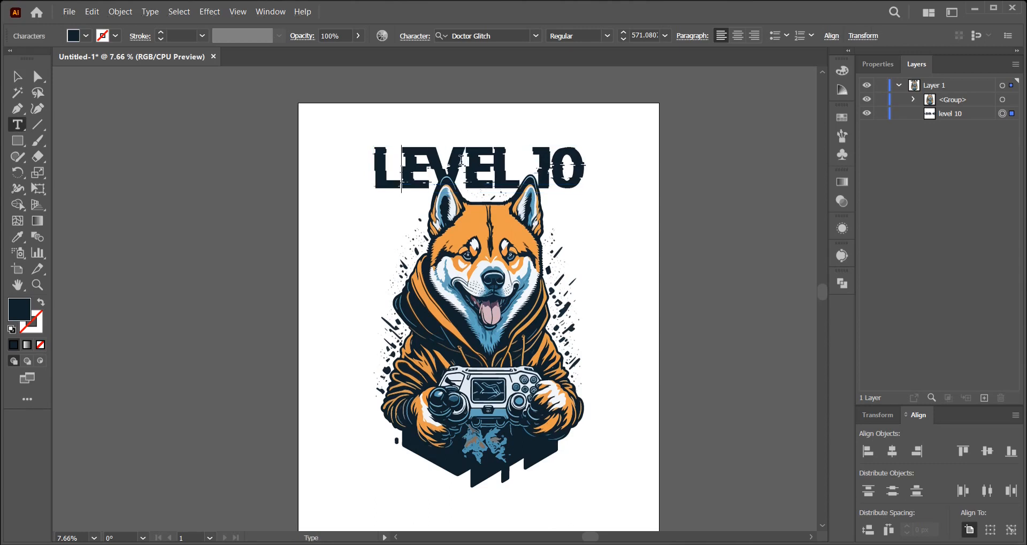
key("alt+Right")
key("alt+Right")
key("alt+Right")
key("alt+Right")
key("alt+Right")
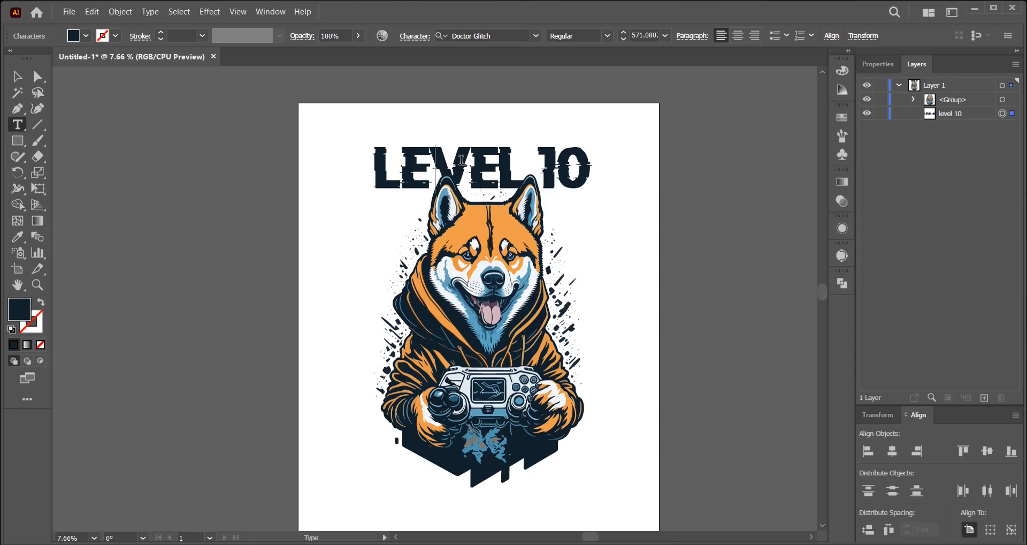
key("Escape")
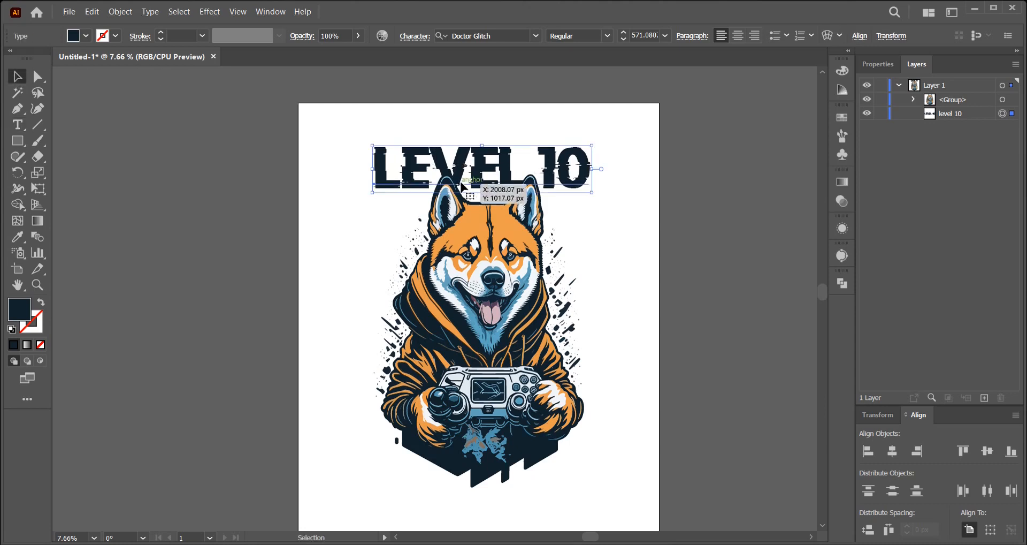
- Convert the LEVEL 10 text to outlines and centre it horizontally on the artboard
right_click(465, 167)
left_click(534, 337)
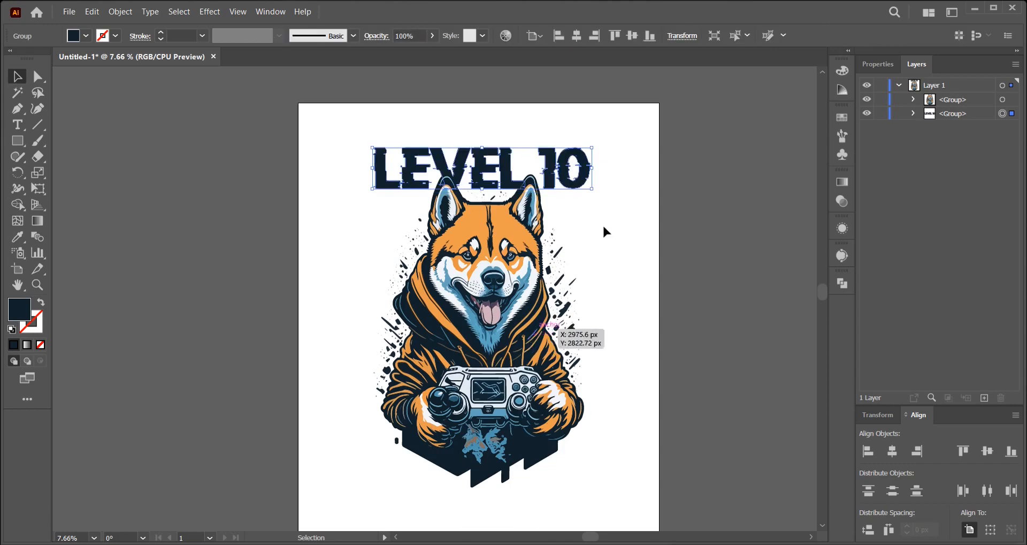
left_click(578, 39)
- Reduce the dog group's height by pulling its lower edge up without changing its width
left_click(539, 216)
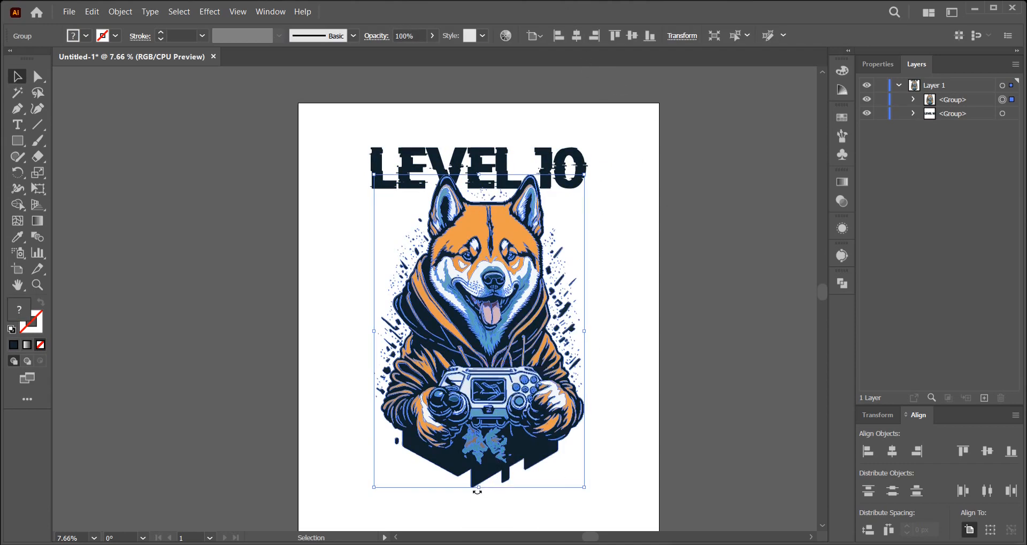
left_click_drag(481, 488, 506, 453)
left_click(644, 418)
left_click_drag(633, 445, 453, 153)
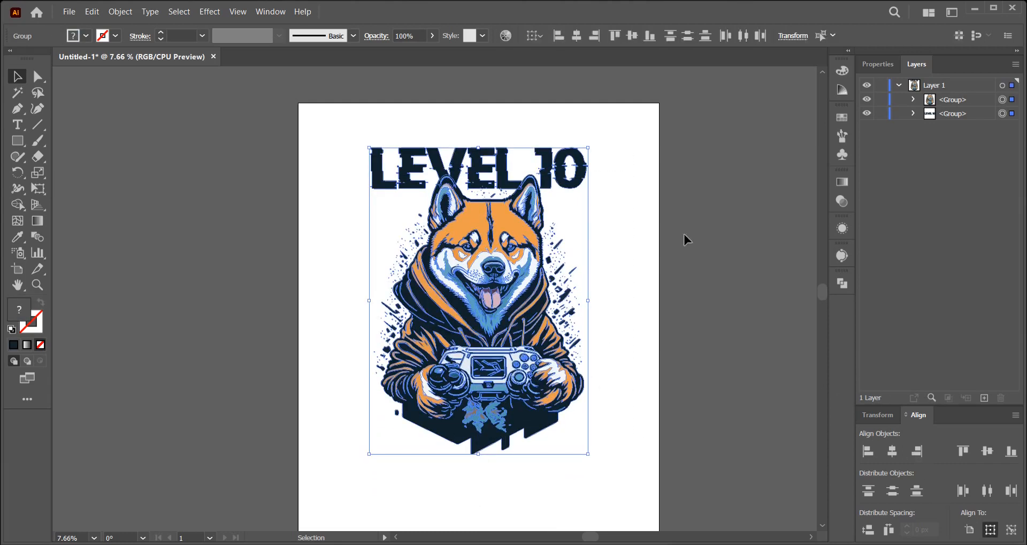
left_click(645, 247)
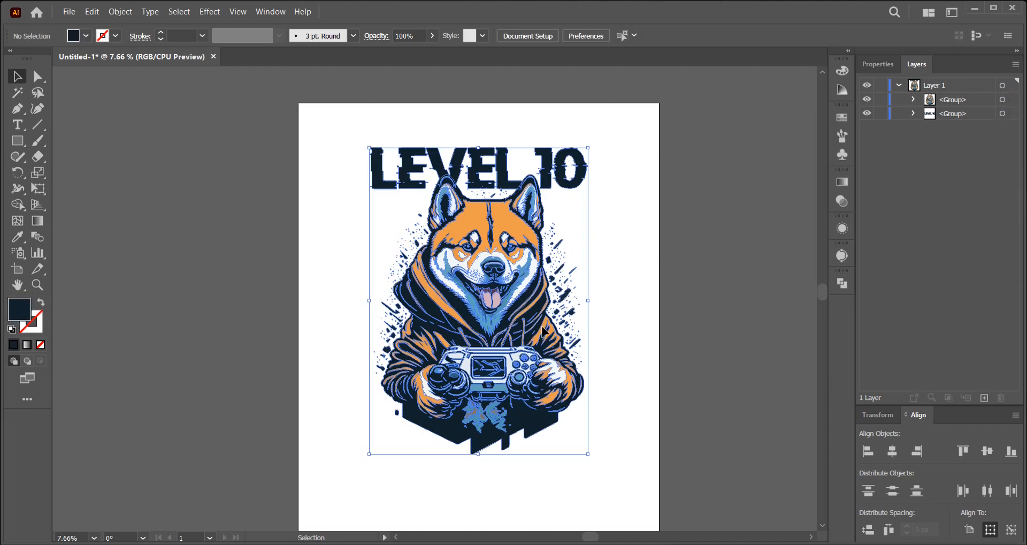
- Enlarge the dog group about its centre to about 2720 x 3621 px, matching the width of the LEVEL 10 lettering
left_click(574, 336)
left_click_drag(587, 314, 589, 316)
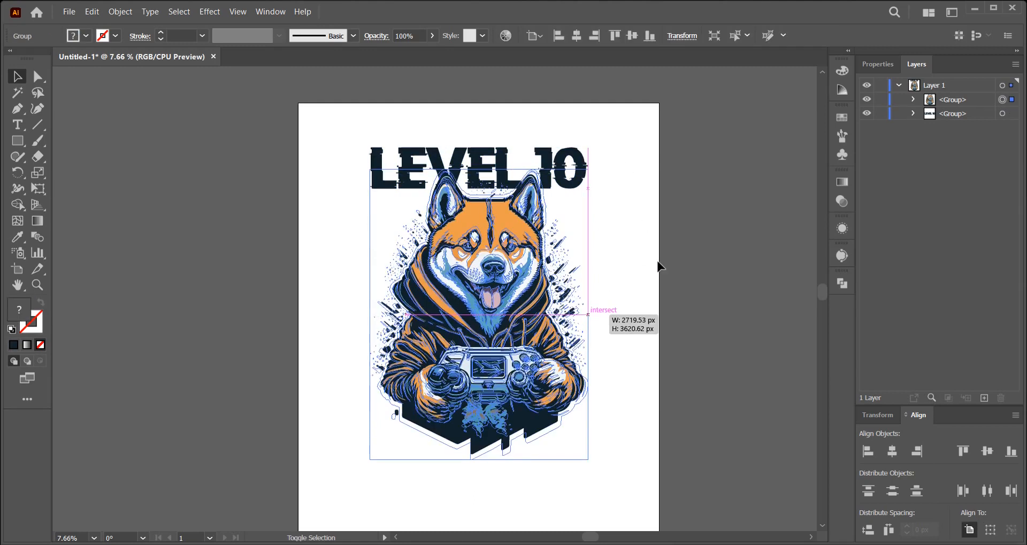
left_click_drag(660, 266, 660, 266)
- Select the dog and the LEVEL 10 lettering together and group them
left_click(633, 388)
left_click_drag(624, 437, 408, 110)
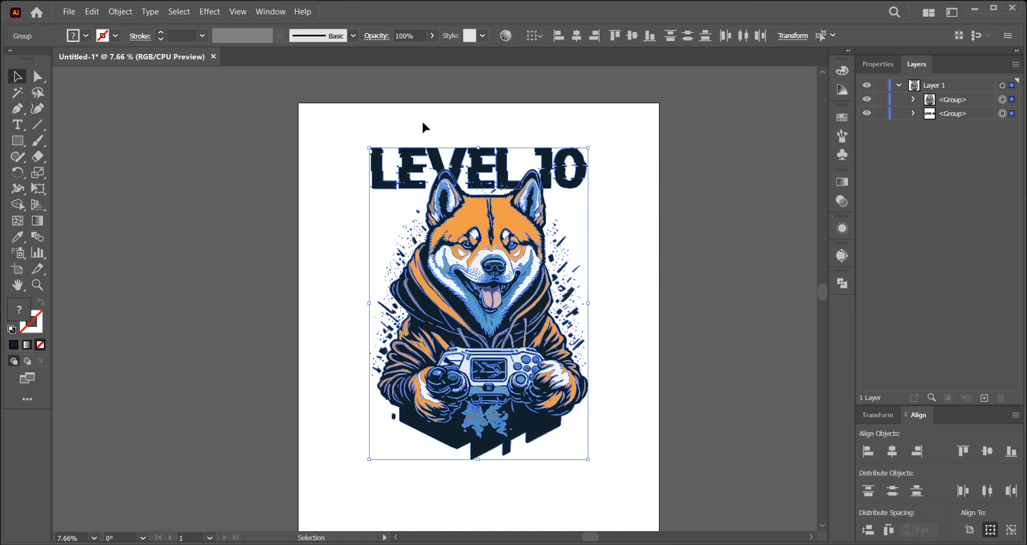
left_click(123, 12)
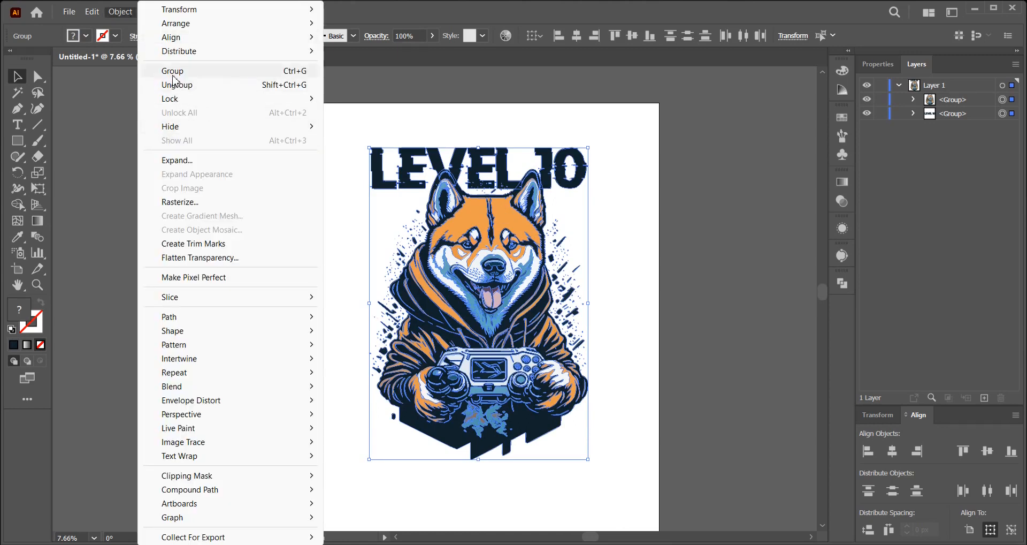
left_click(174, 72)
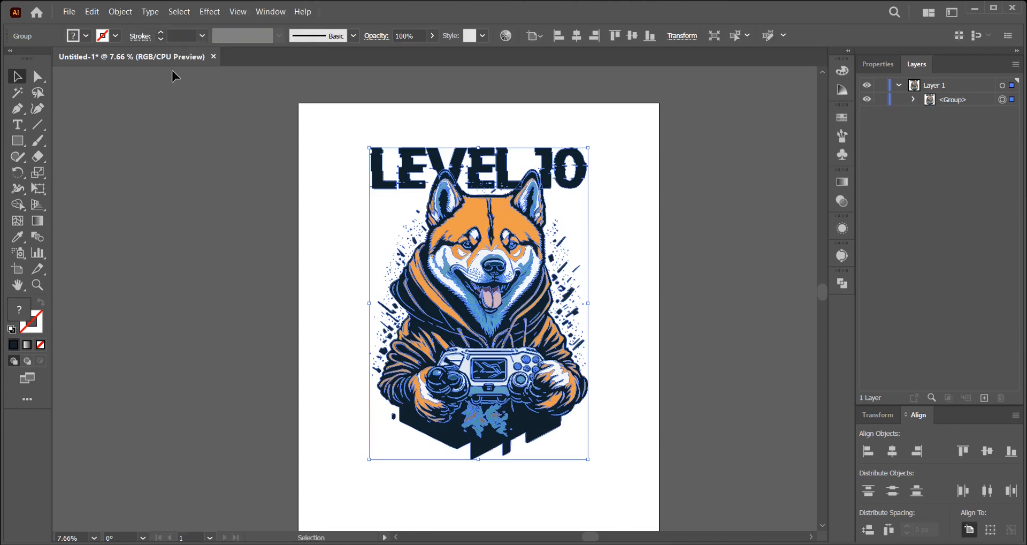
- Centre the combined group vertically on the artboard and enlarge it from its upper edge
left_click(632, 35)
left_click_drag(477, 162, 478, 119)
left_click_drag(693, 193, 653, 176)
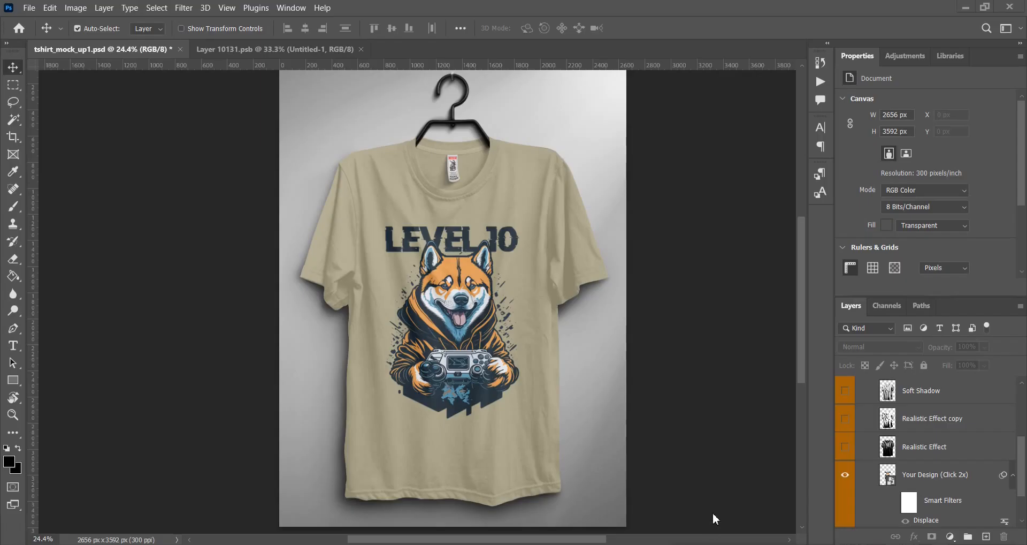
- Examine the LEVEL 10 dog design on the T-shirt mockup in Photoshop, both close up and as a whole
scroll(710, 484, "up", 1)
scroll(709, 484, "up", 2)
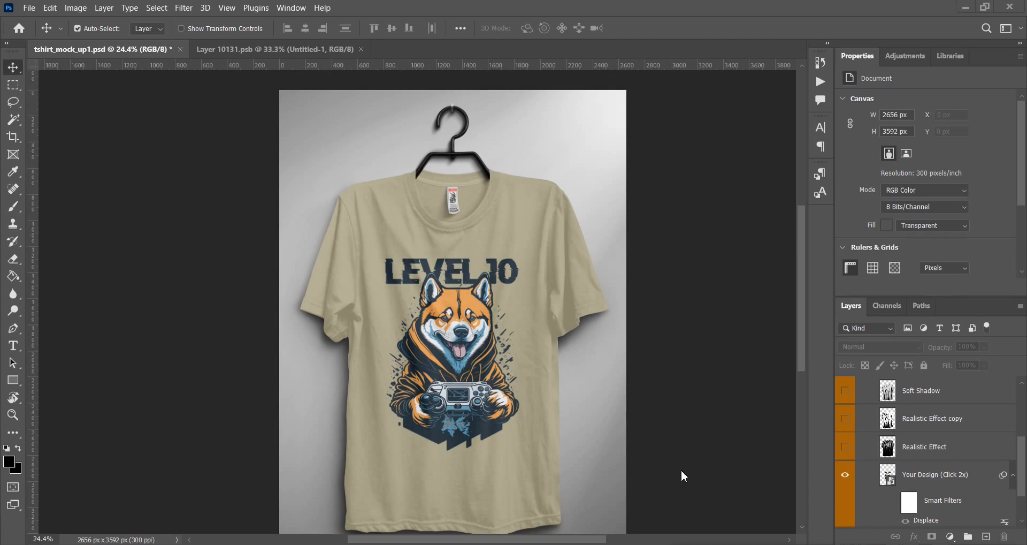
scroll(587, 459, "up", 1)
scroll(495, 428, "up", 2)
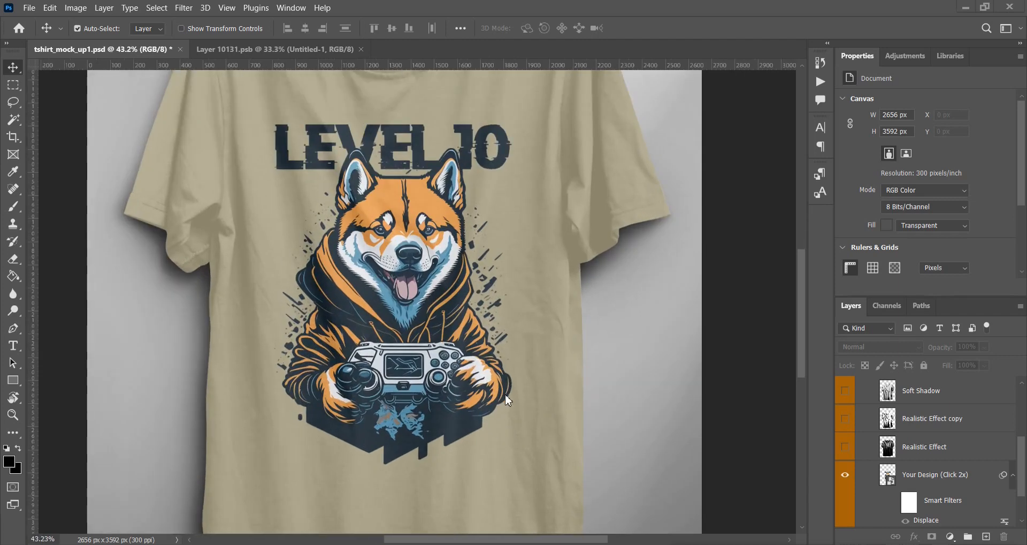
scroll(615, 438, "down", 3)
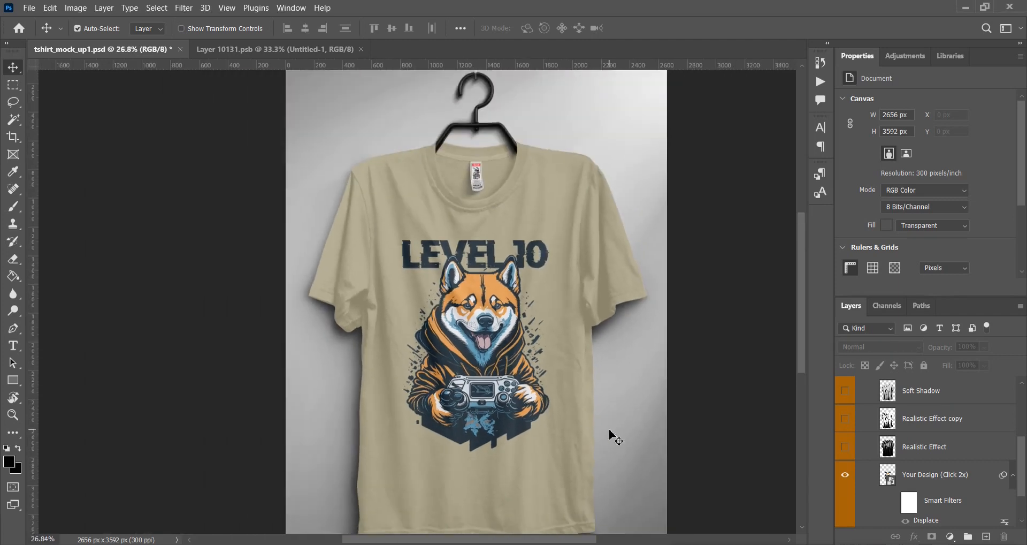
left_click_drag(649, 446, 659, 445)
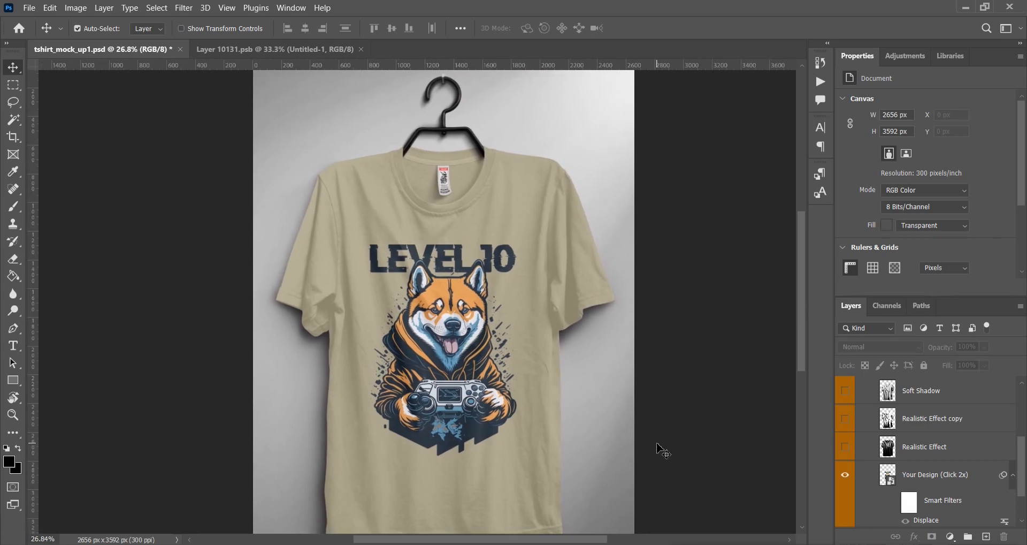
scroll(662, 451, "down", 1)
scroll(663, 451, "up", 2)
scroll(658, 443, "down", 1)
left_click_drag(672, 438, 610, 438)
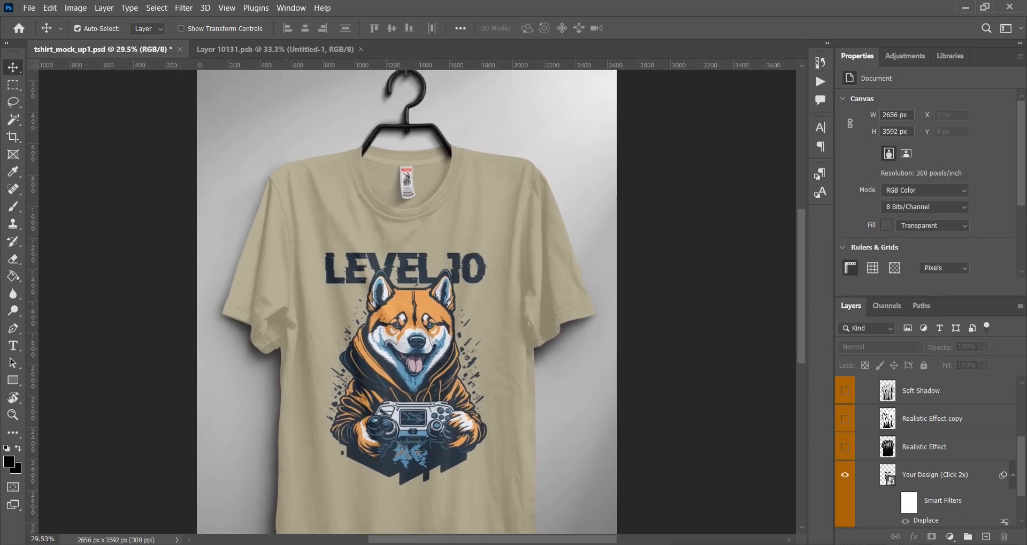